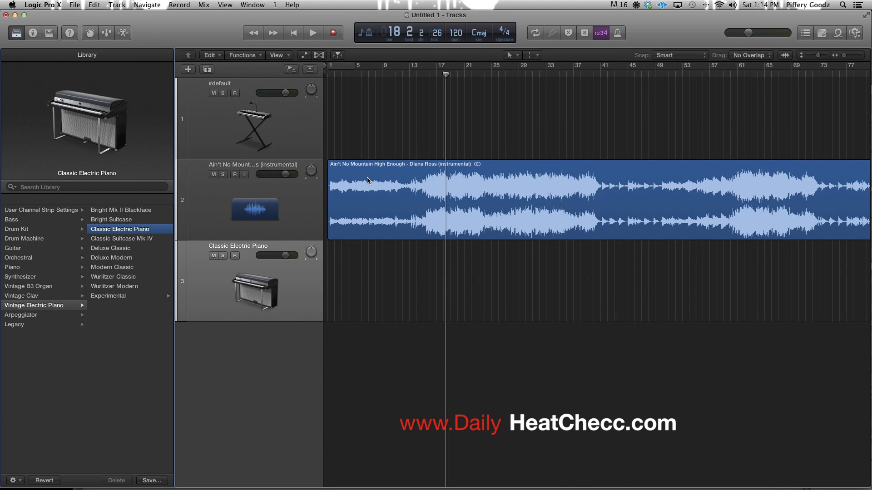
Step: Play the instrumental sample briefly around bar 18, stop it, and lower the master volume
key(super+Right)
key(super+Right)
key(super+Right)
key(super+Right)
key(super+Right)
key(super+Right)
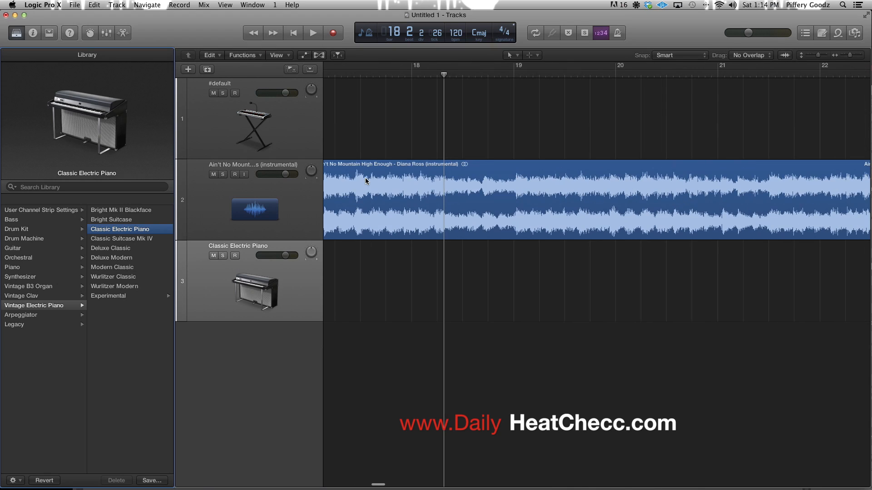
scroll(366, 178, left, 7)
scroll(365, 180, left, 15)
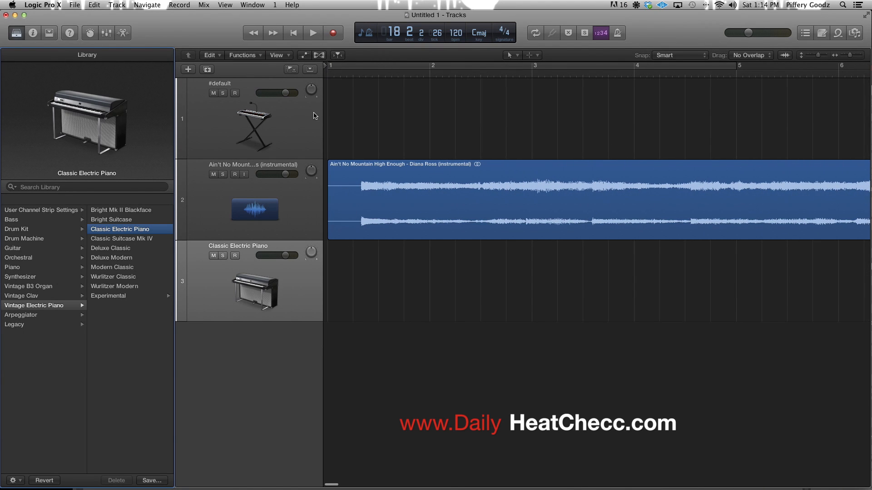
key(space)
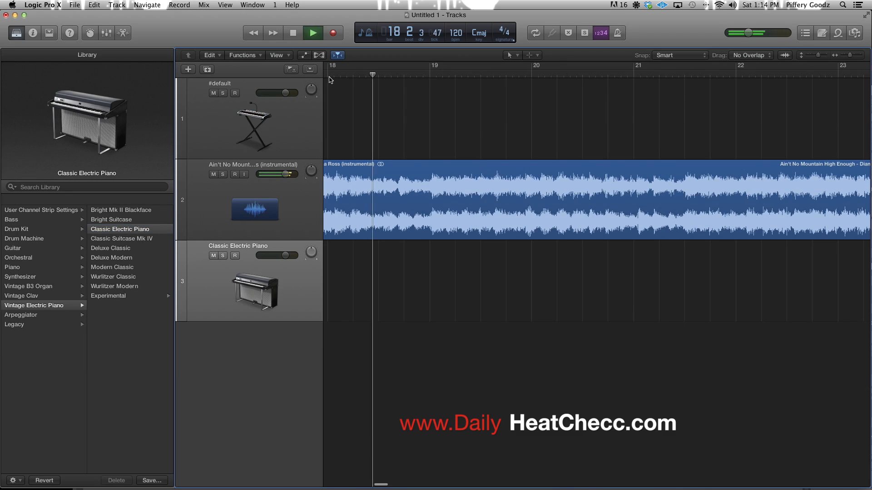
scroll(375, 91, left, 10)
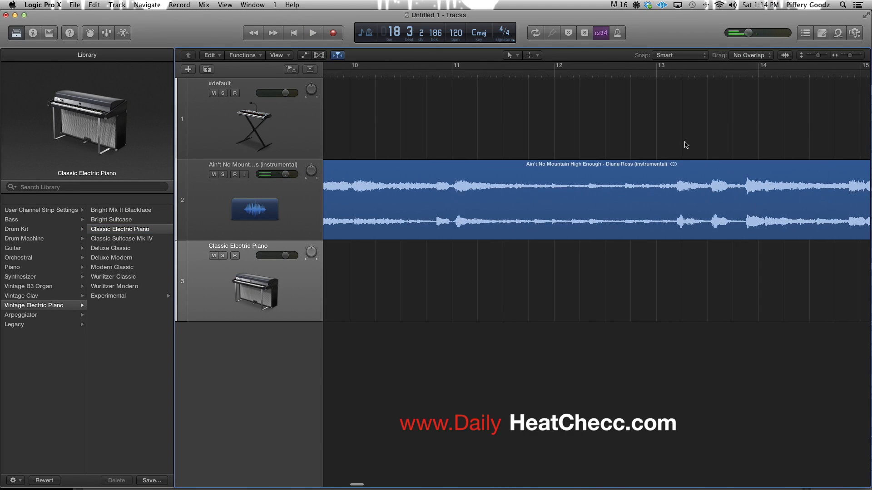
drag(748, 33, 738, 33)
scroll(515, 78, left, 8)
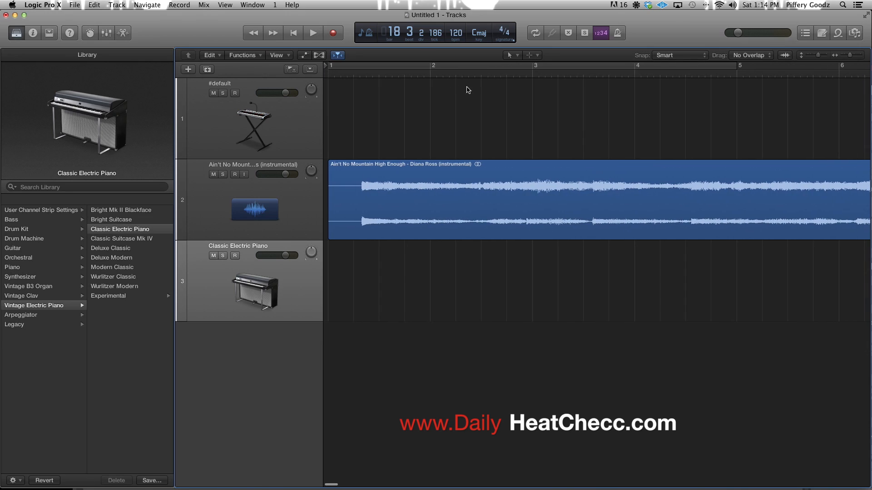
Step: Audition the sample from bar 1 with cycling on, extend the cycle range past bar 17, and switch playback and cycling off
click(421, 66)
key(space)
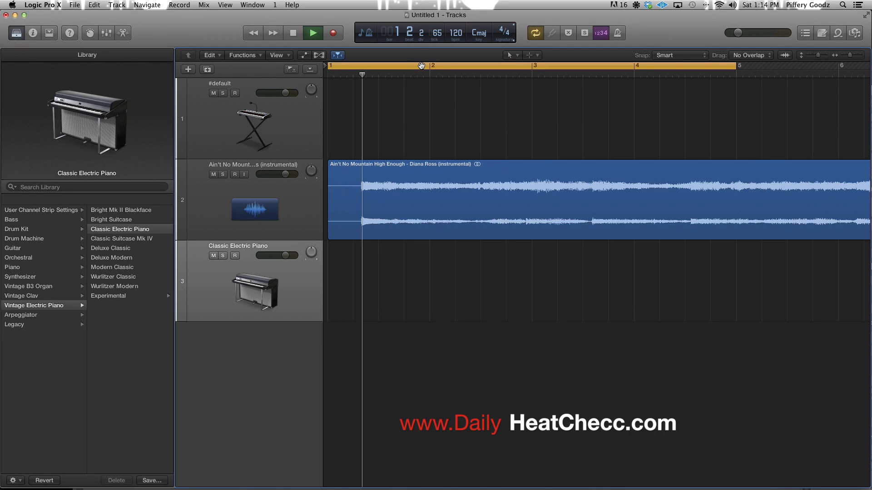
key(super+Left)
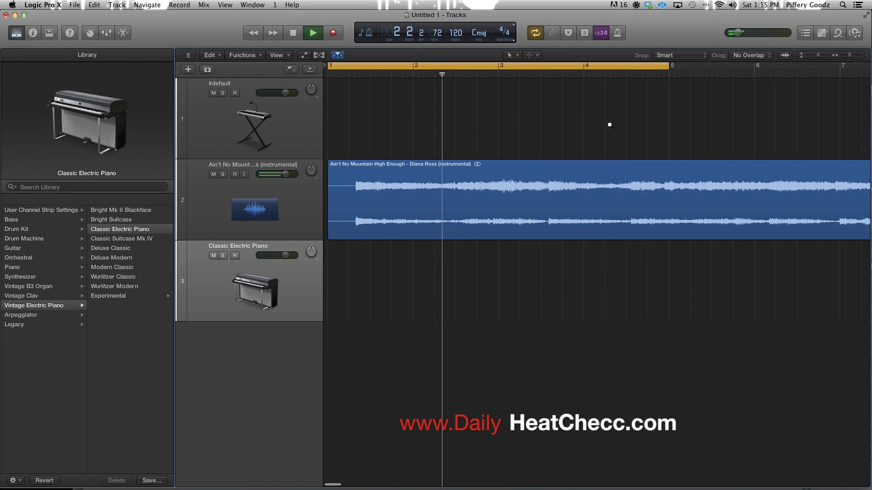
key(super+Left)
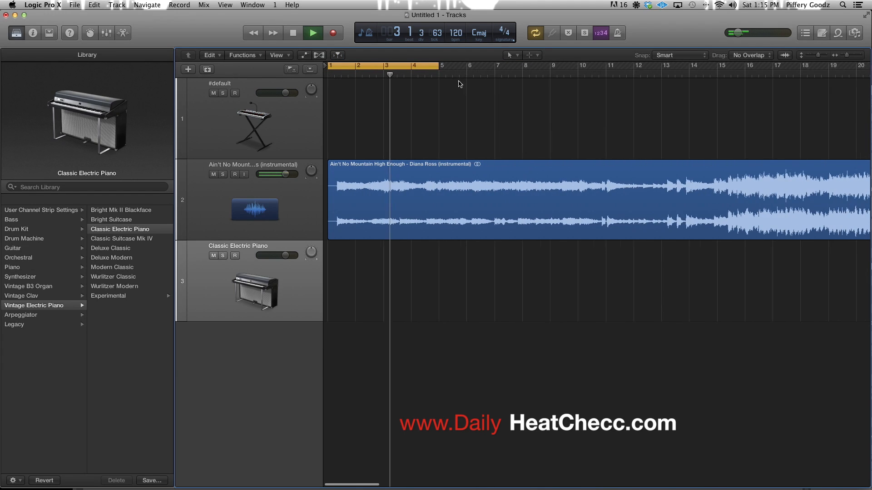
drag(434, 67, 753, 136)
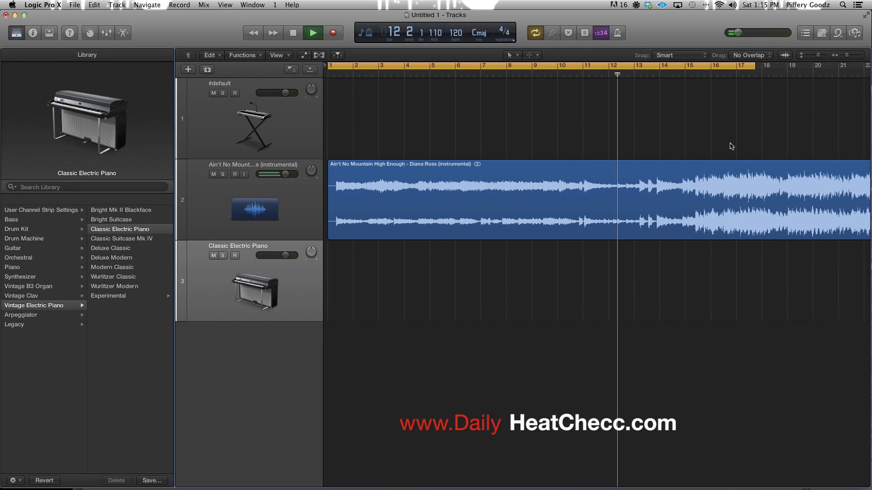
key(space)
click(528, 65)
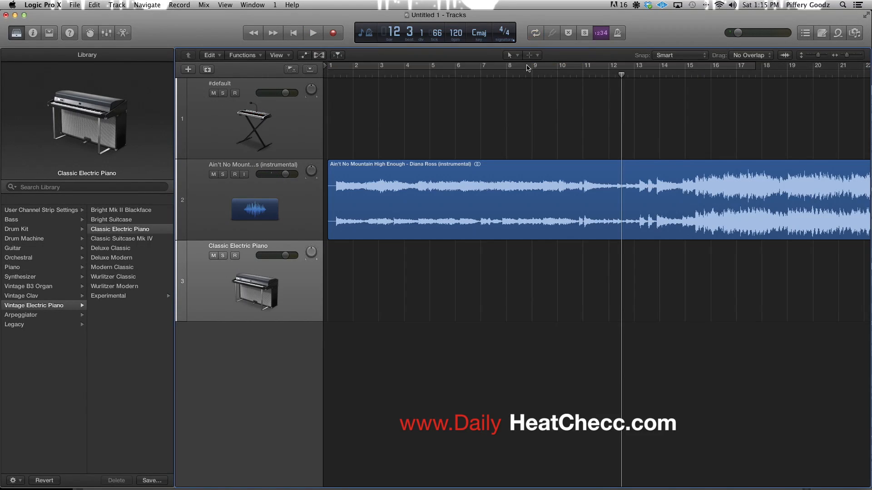
Step: Split the instrumental audio region at bar 19 with the Scissors tool
key(t)
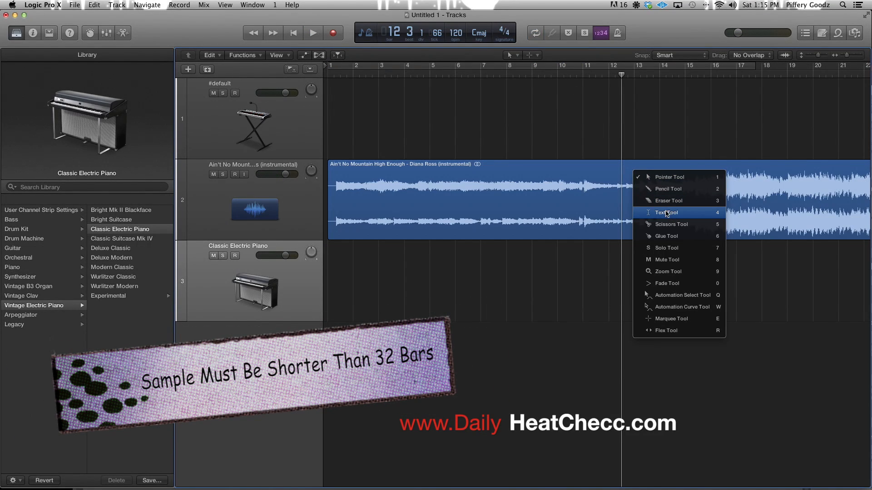
click(670, 225)
scroll(628, 203, right, 1)
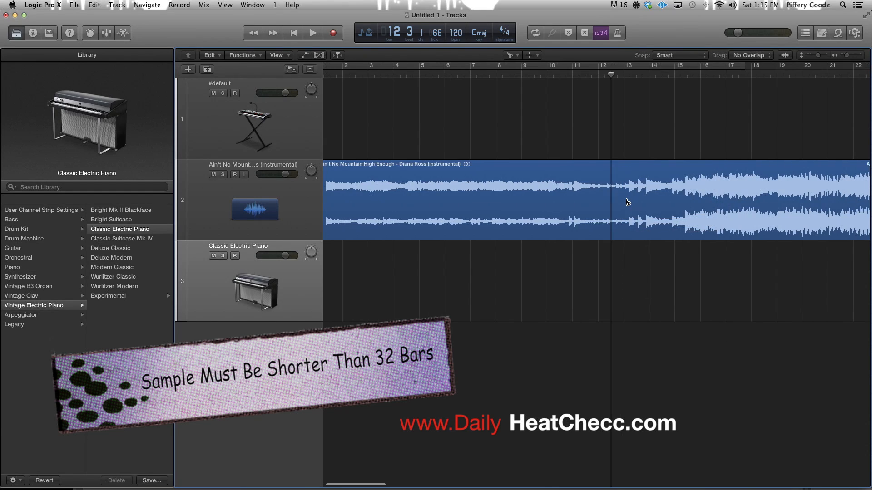
scroll(628, 203, right, 3)
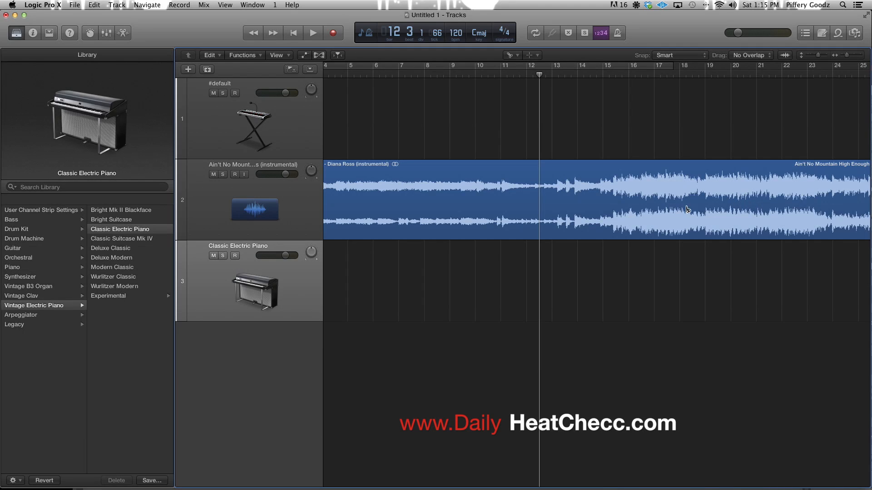
click(704, 173)
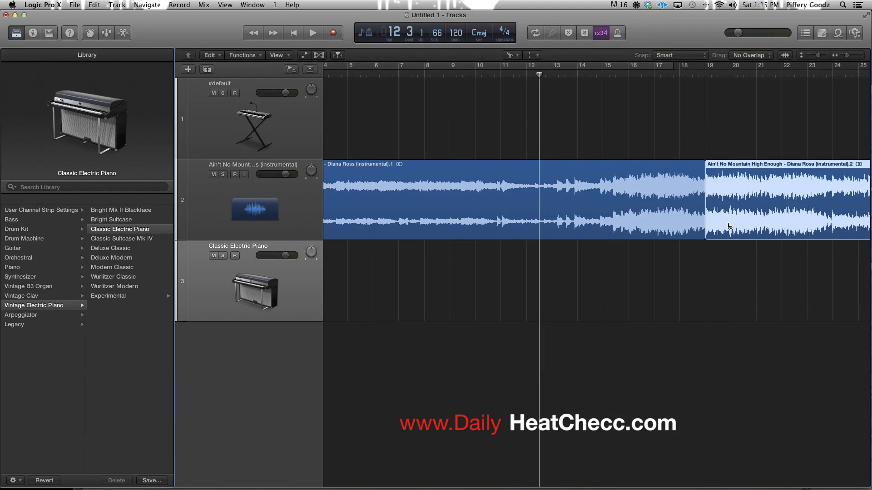
Step: Return to the Pointer tool, mute the region after bar 19, and select the first region
key(t)
key(t)
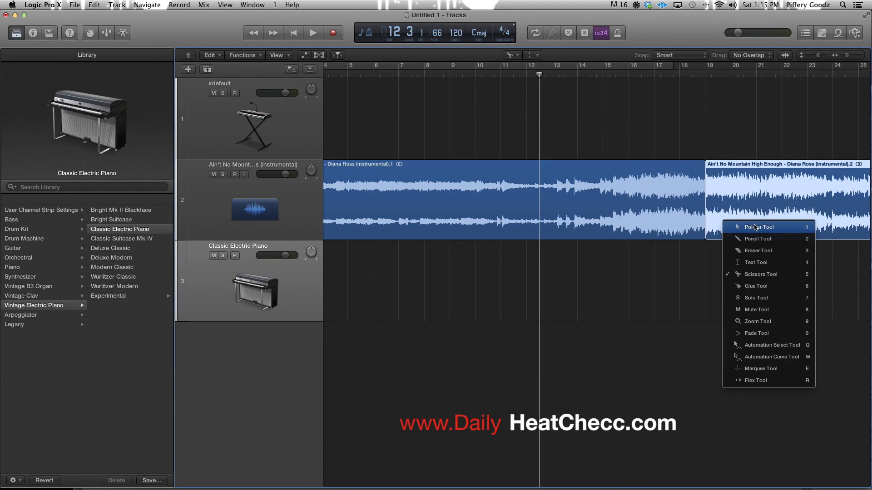
right_click(730, 209)
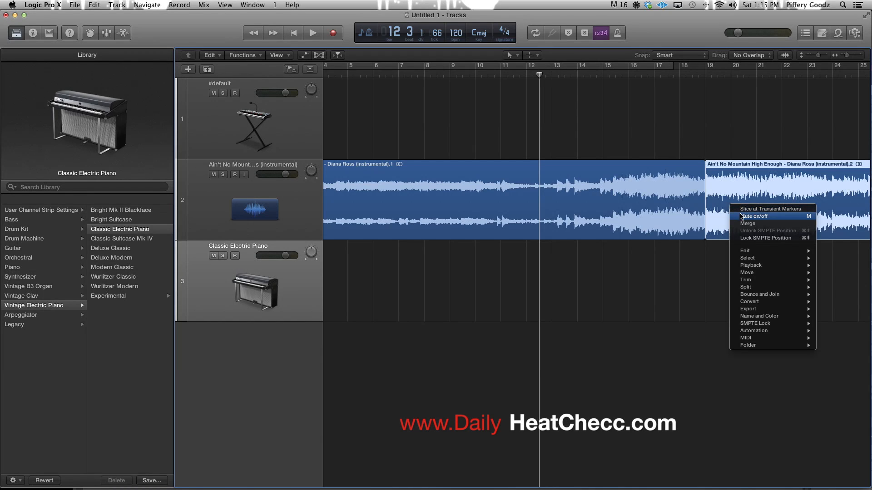
click(741, 217)
click(594, 221)
scroll(594, 221, left, 5)
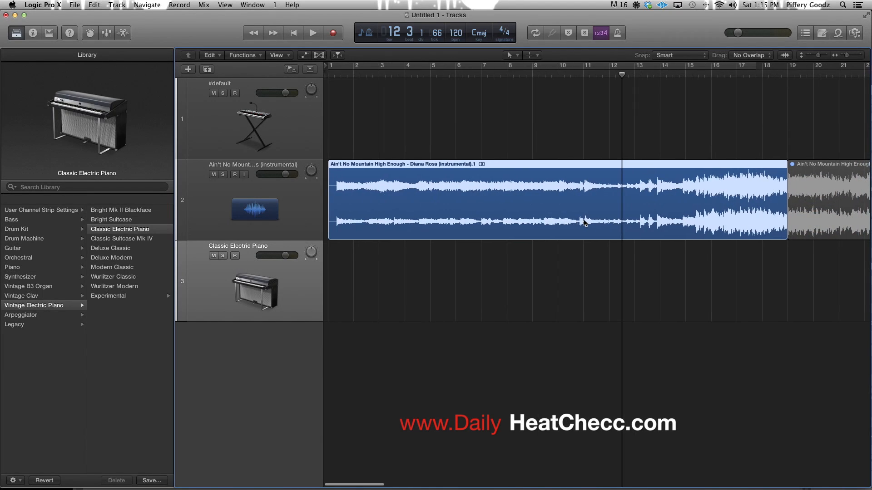
Step: Enable Flex with the Slicing mode on the sample track and slice the first region at its transient markers
click(319, 55)
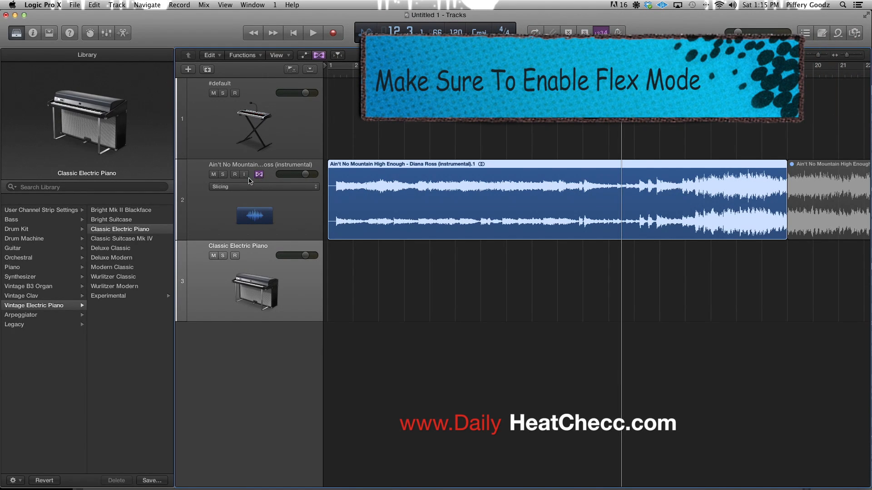
click(291, 188)
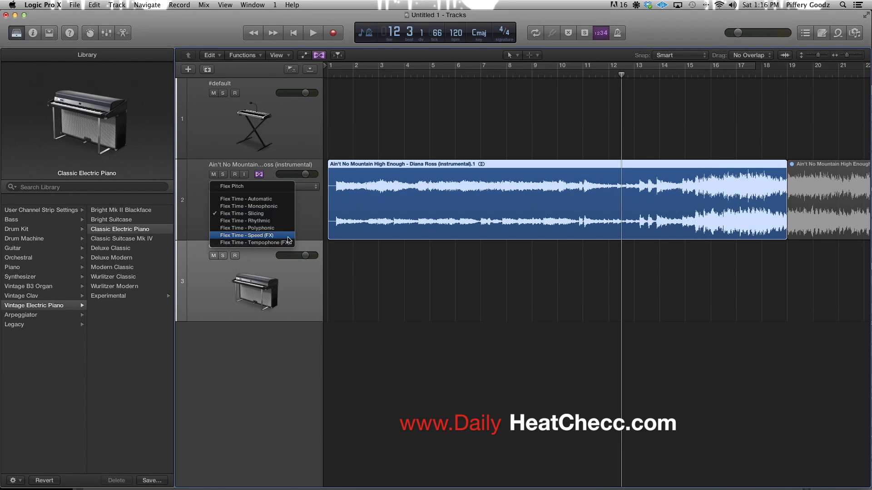
click(269, 213)
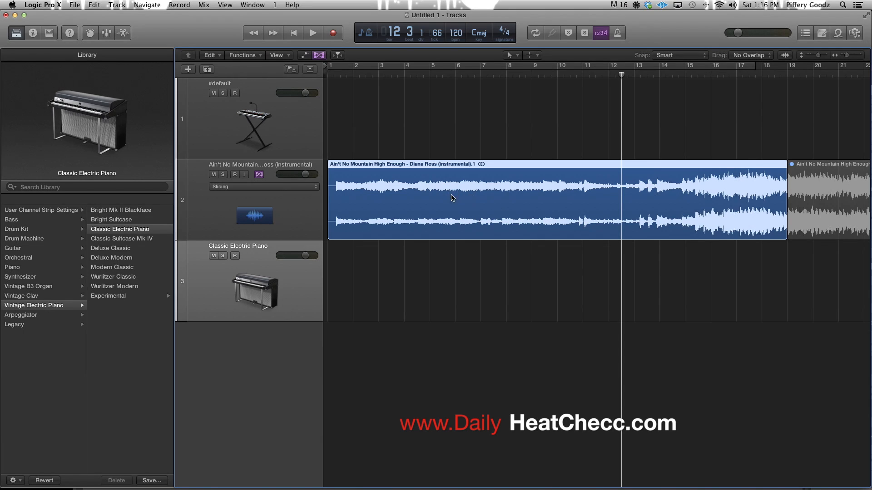
right_click(462, 206)
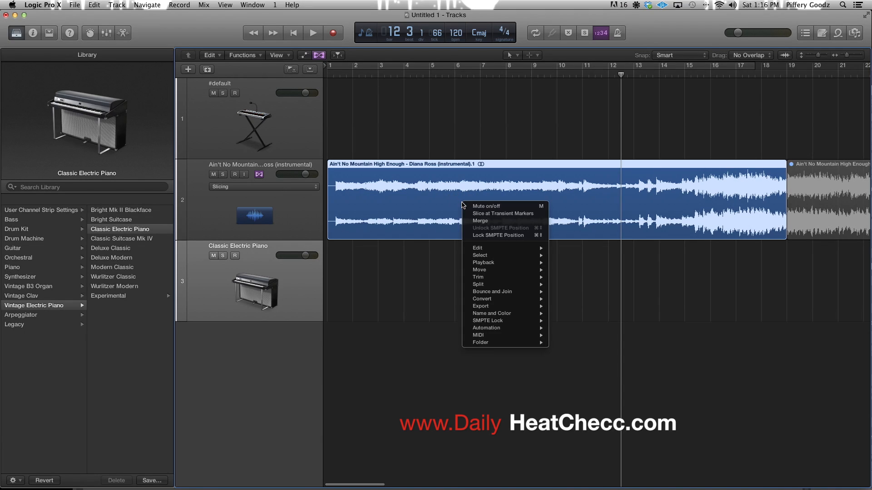
click(493, 215)
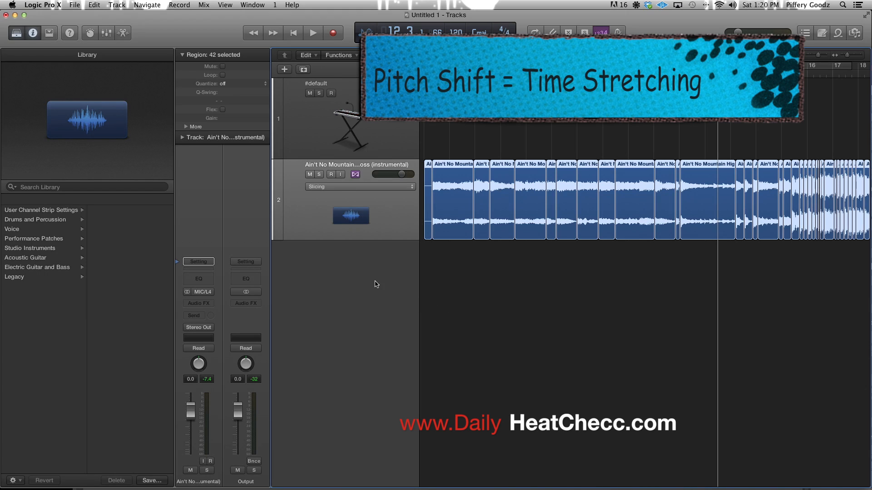
Step: Create one new software instrument track below the sliced sample track
click(284, 69)
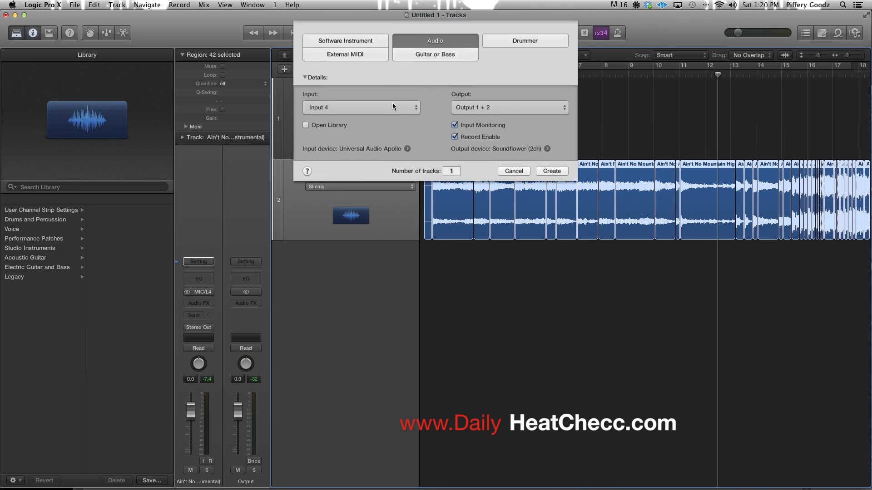
click(341, 43)
click(552, 144)
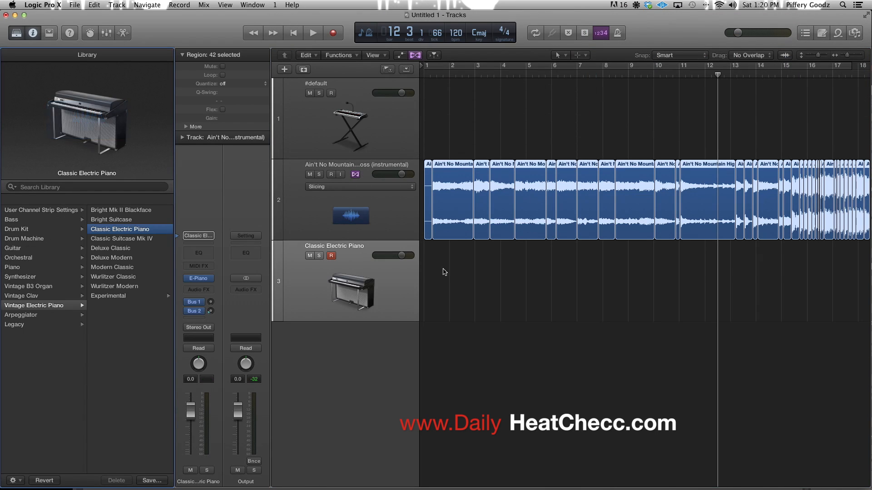
Step: Load the EXS24 sampler as a Multi Output instrument on the new track's channel strip
click(209, 279)
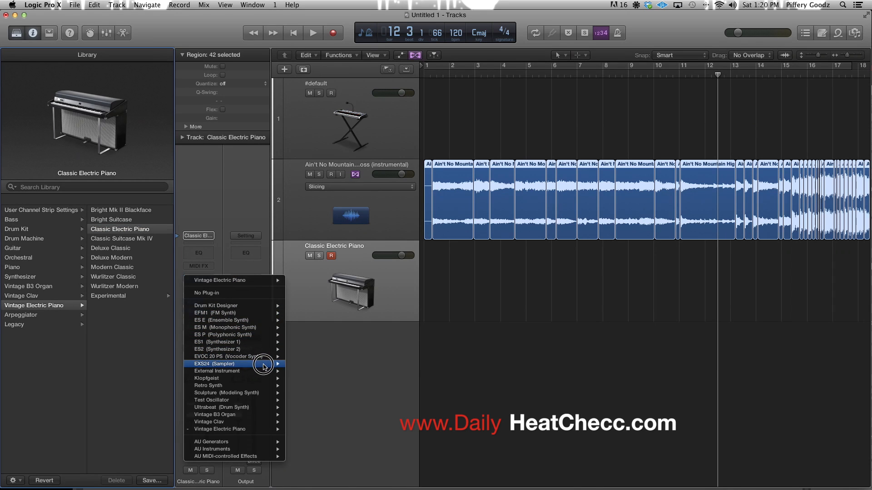
mouse_move(266, 366)
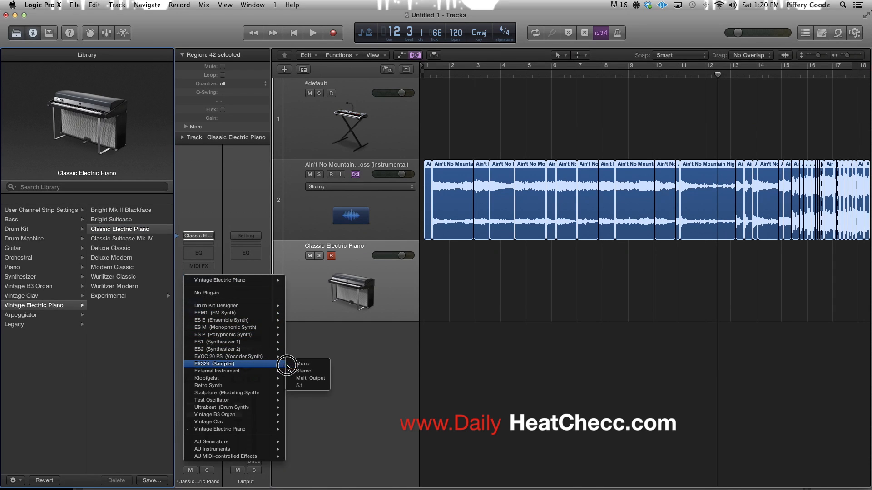
click(318, 379)
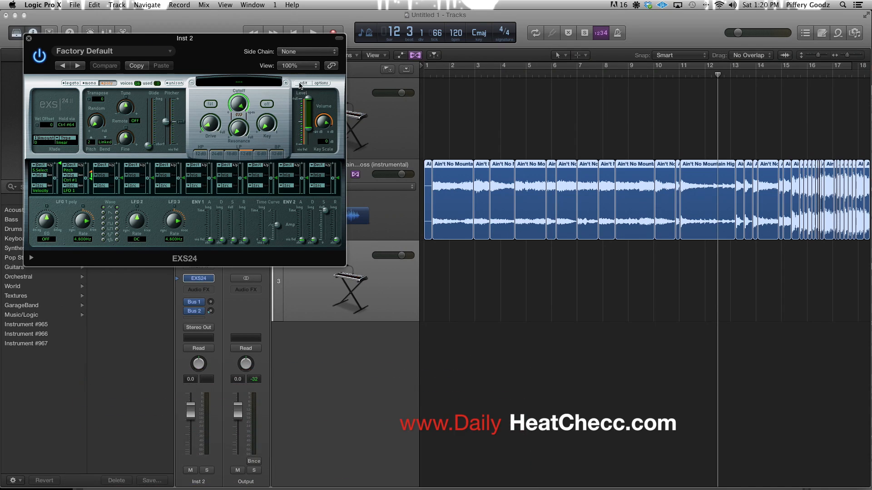
Step: Open the EXS24 Instrument Editor and add ten of the audio slices as contiguous zones starting at C1
click(301, 83)
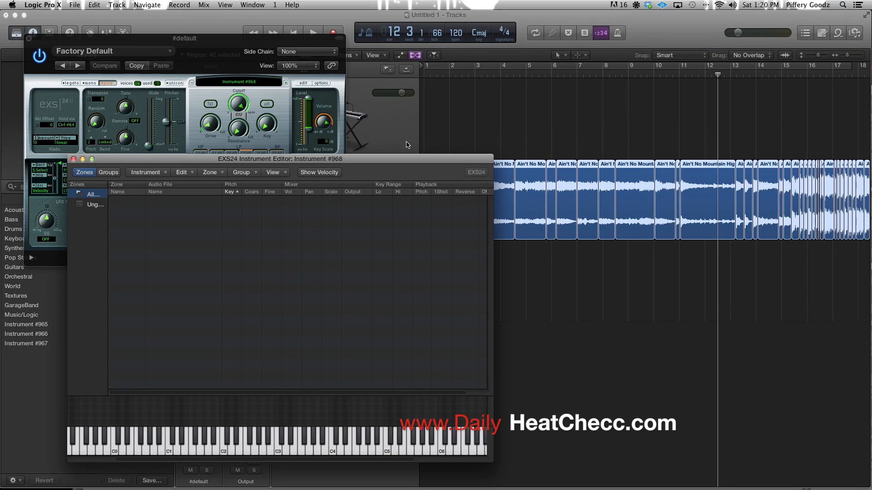
drag(152, 165, 91, 180)
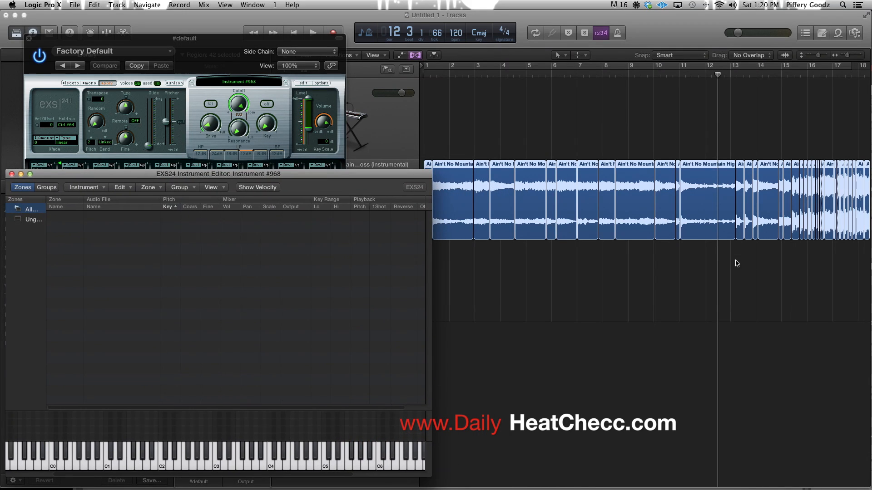
drag(738, 261, 379, 243)
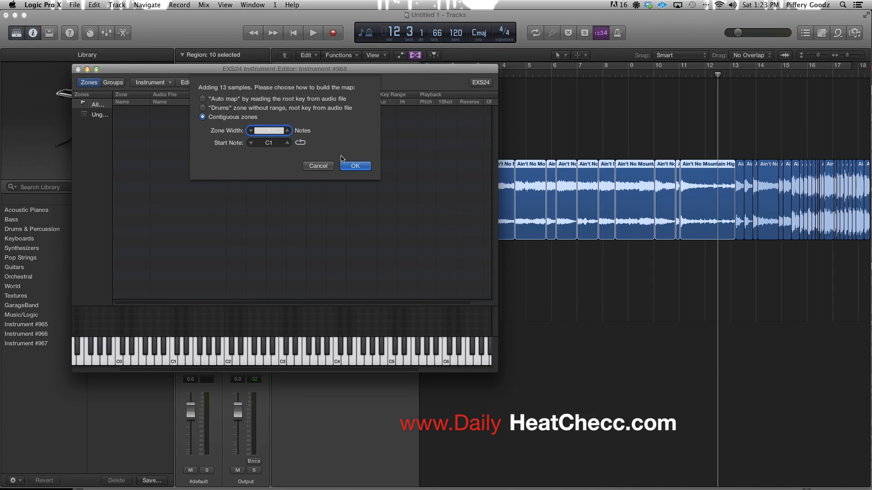
click(361, 167)
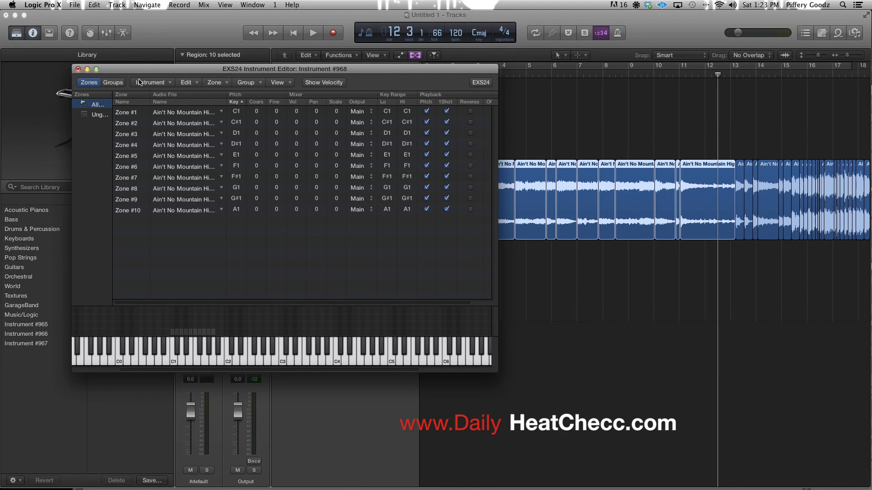
Step: Create a new group in the instrument editor and assign all ten zones to it
click(253, 83)
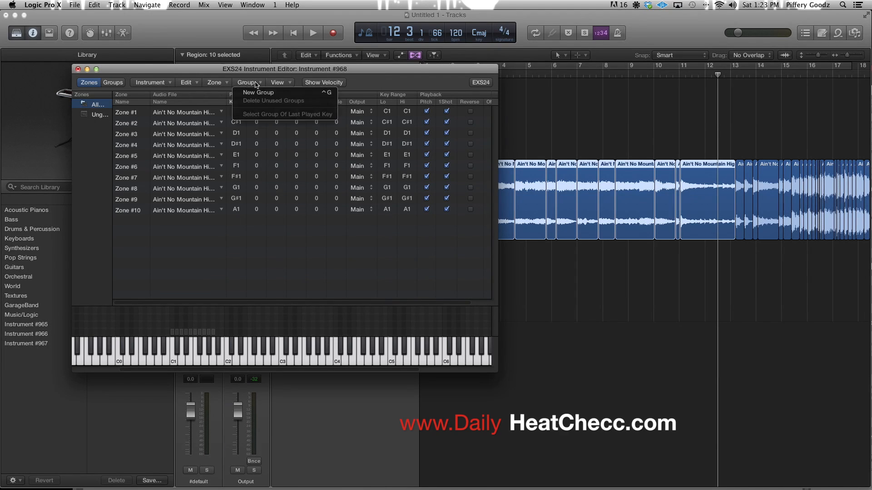
click(260, 92)
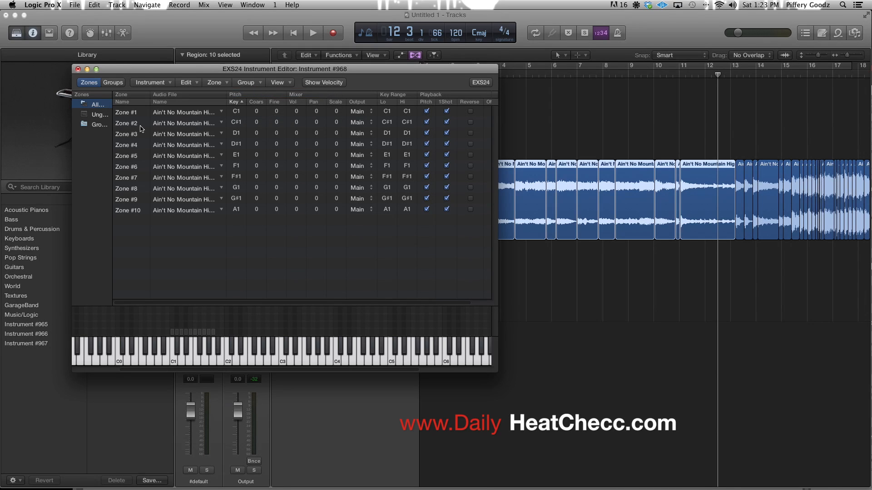
click(251, 164)
key(super+a)
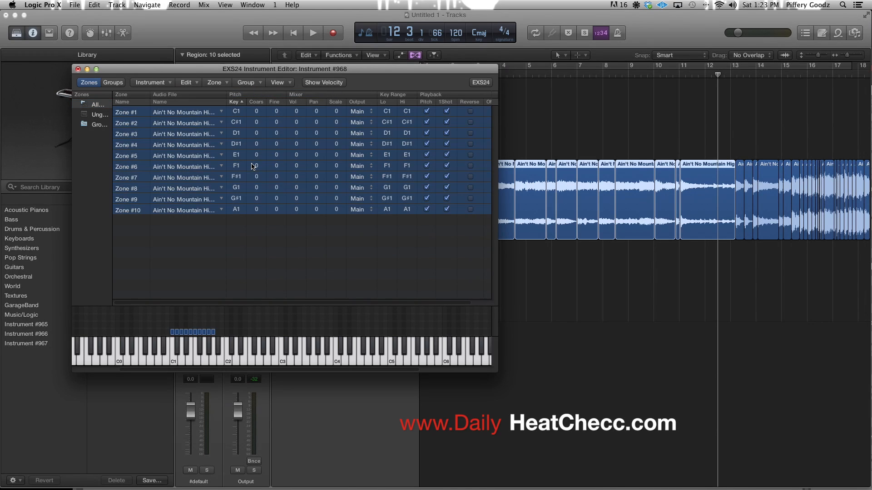
click(153, 159)
drag(153, 159, 92, 128)
click(170, 131)
drag(171, 132, 91, 123)
click(100, 125)
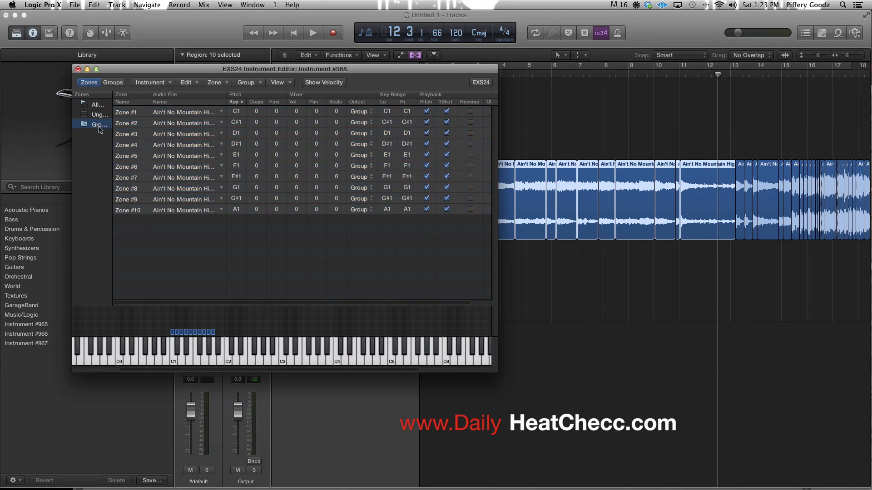
Step: Set the new group's voice polyphony to 1 and raise the master volume
click(108, 84)
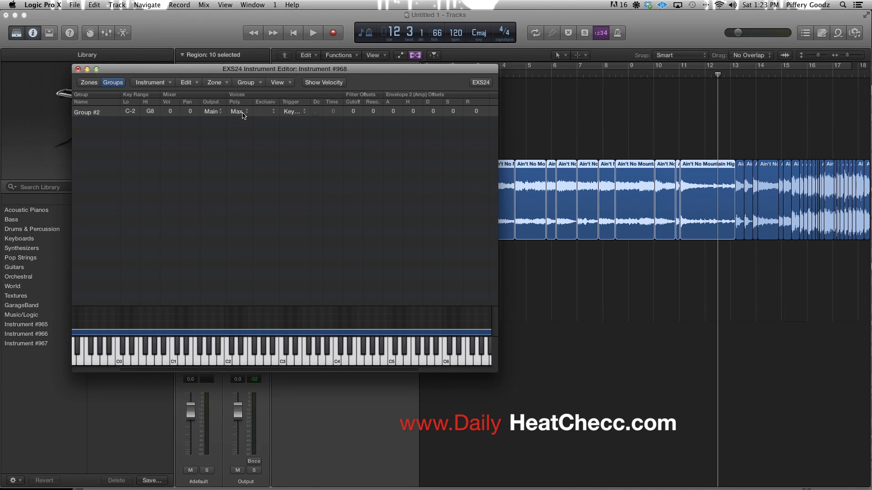
click(242, 112)
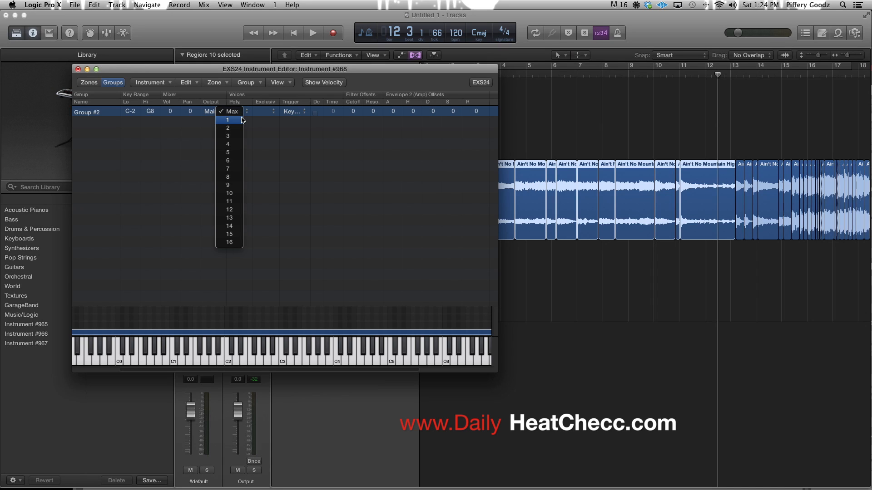
click(243, 120)
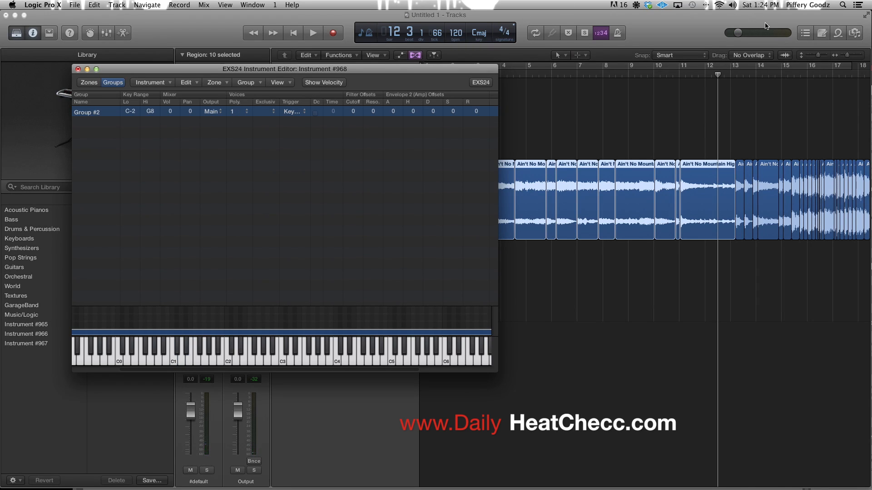
drag(737, 37, 750, 35)
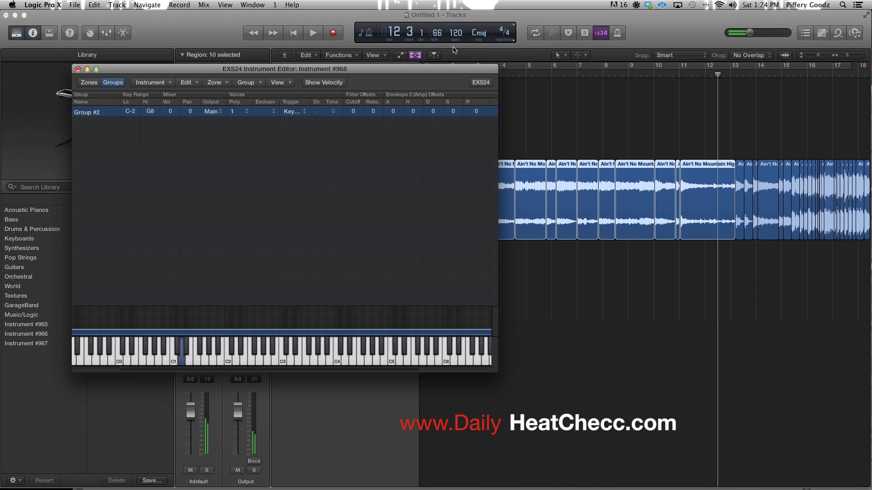
Step: Set the coarse tuning of all ten zones to 10
click(91, 84)
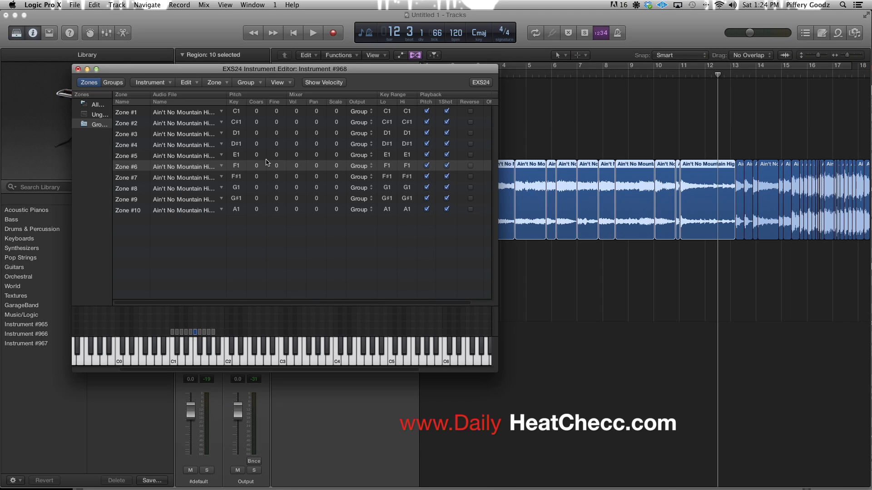
click(260, 146)
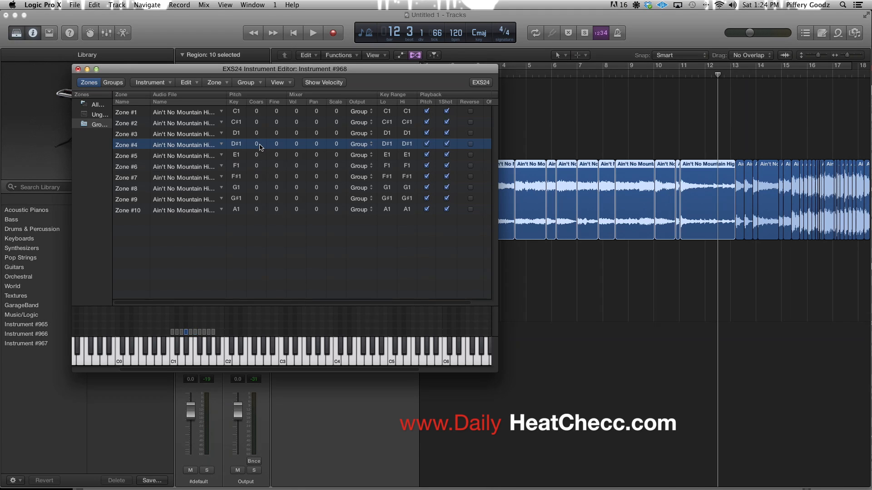
key(super+a)
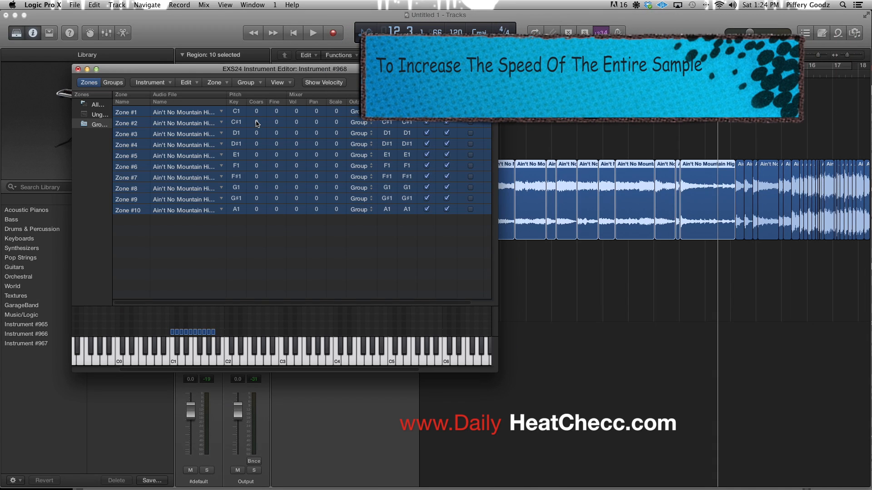
drag(256, 123, 256, 113)
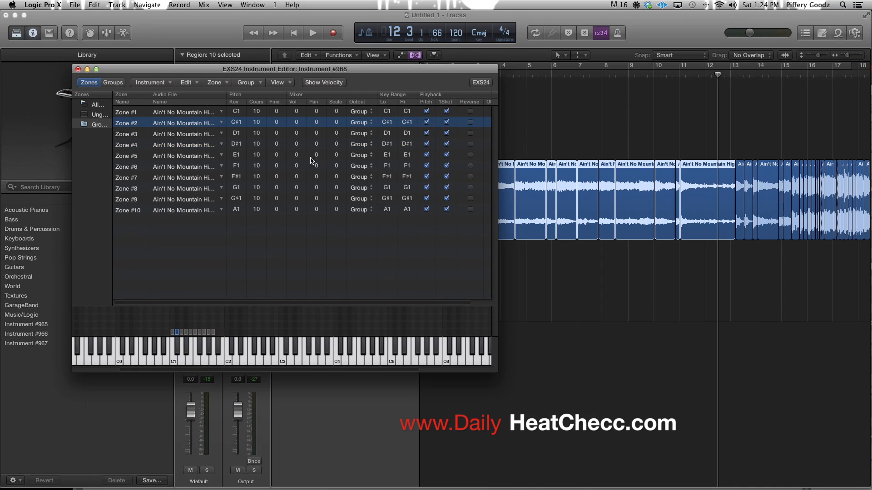
Step: Set the coarse tuning of all ten zones to 2 and audition several of the slices
key(super+a)
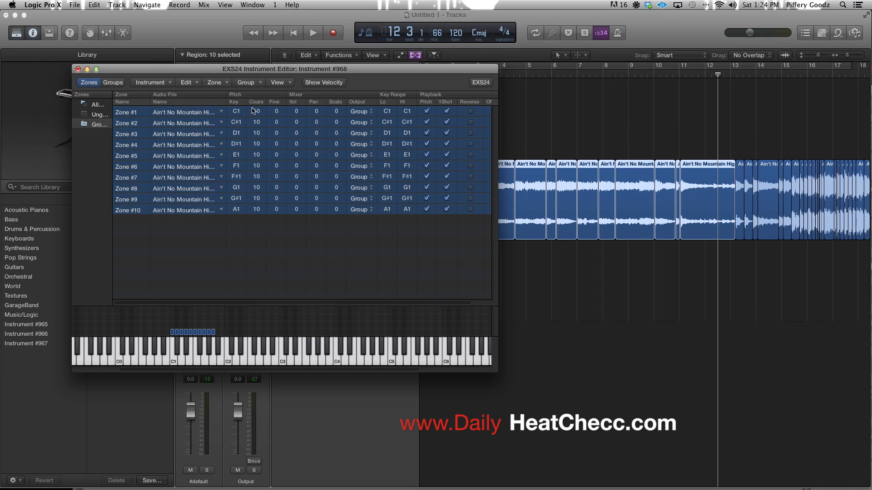
drag(256, 109, 257, 118)
key(s)
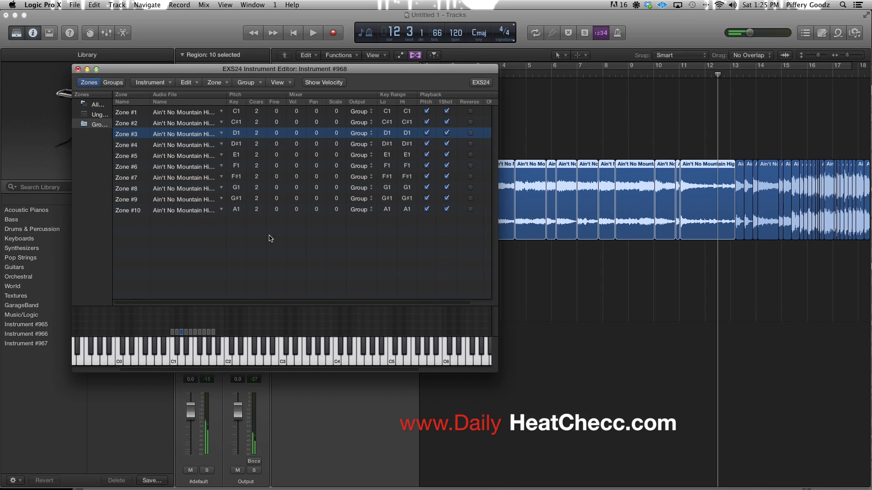
key(d)
key(f)
key(d)
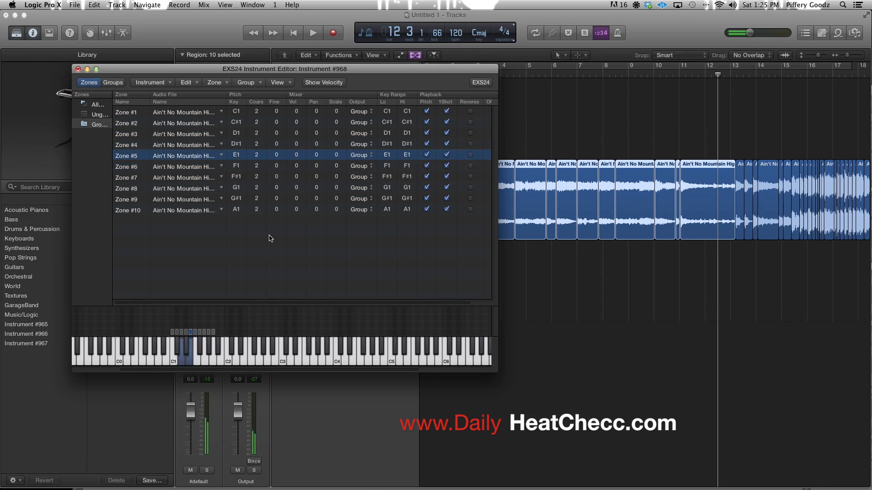
key(s)
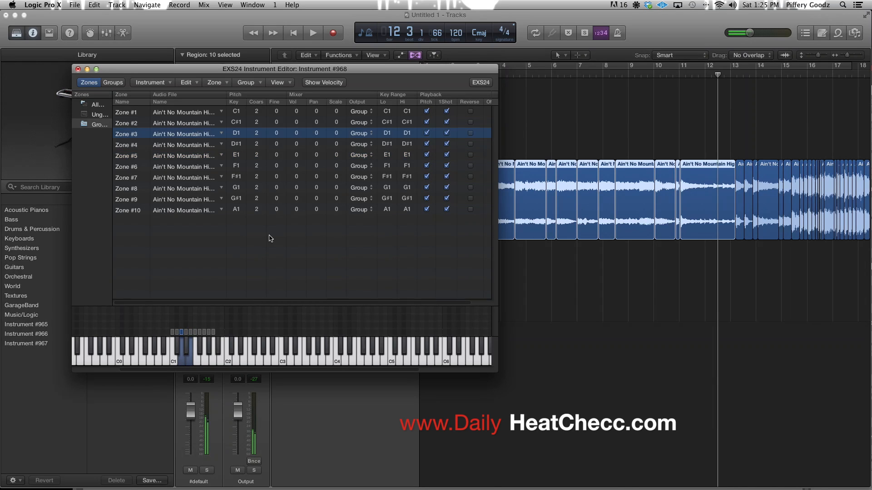
key(f)
key(s)
Step: Return the coarse tuning of all ten zones to 0
key(super+a)
click(257, 120)
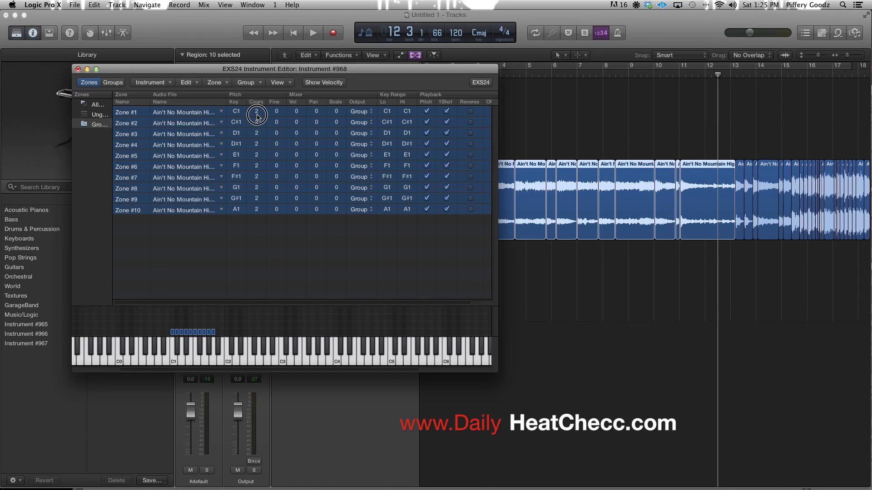
drag(257, 120, 257, 111)
click(309, 242)
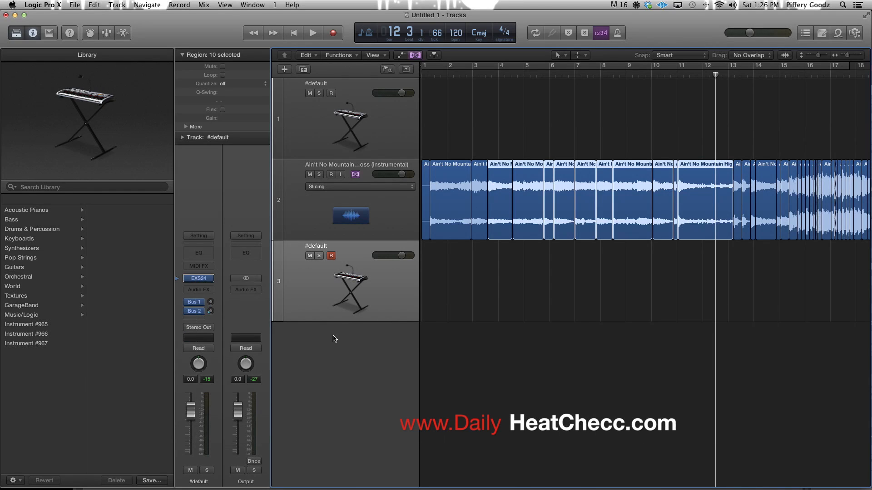
Step: Create another software instrument track below the existing tracks and load the EXS24 sampler on it as Multi Output
double_click(331, 334)
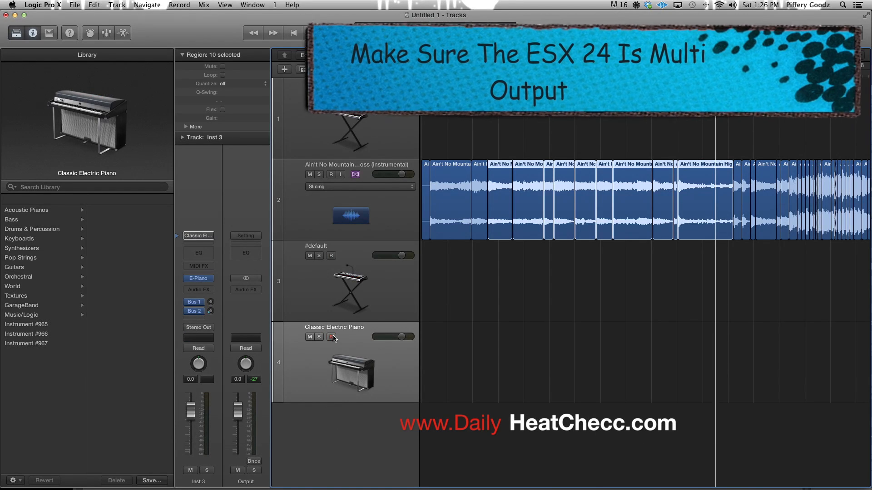
click(212, 281)
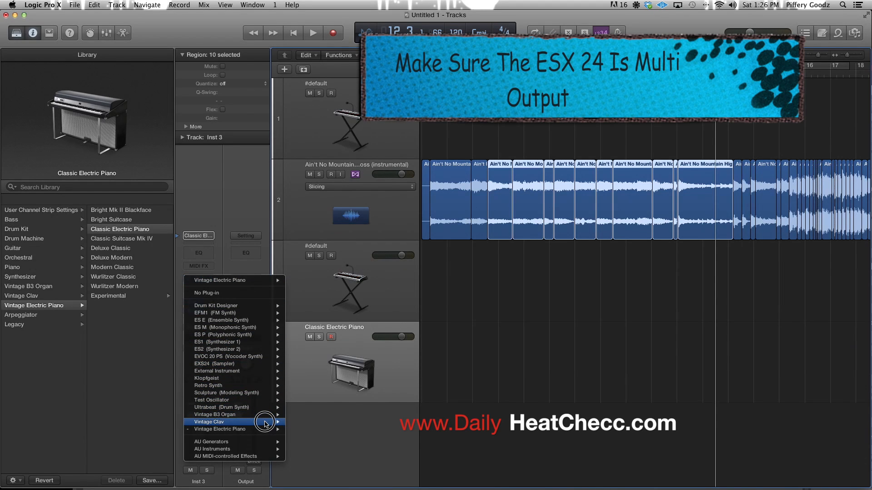
mouse_move(253, 373)
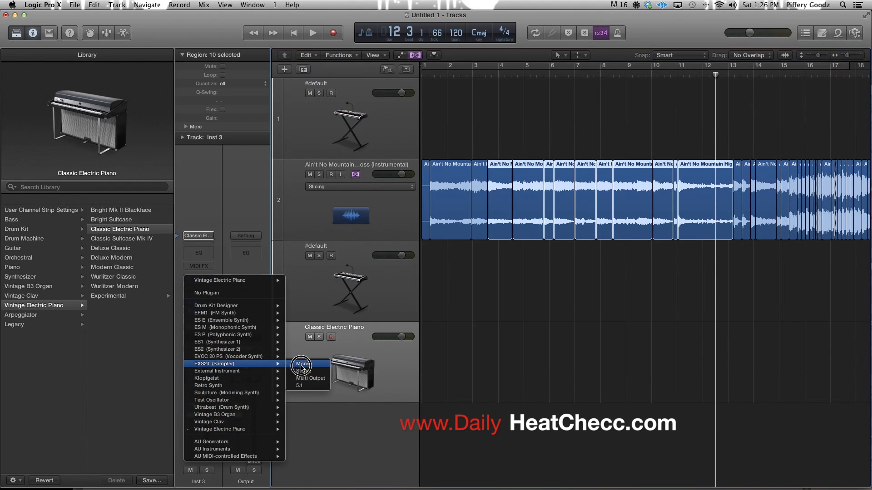
click(309, 381)
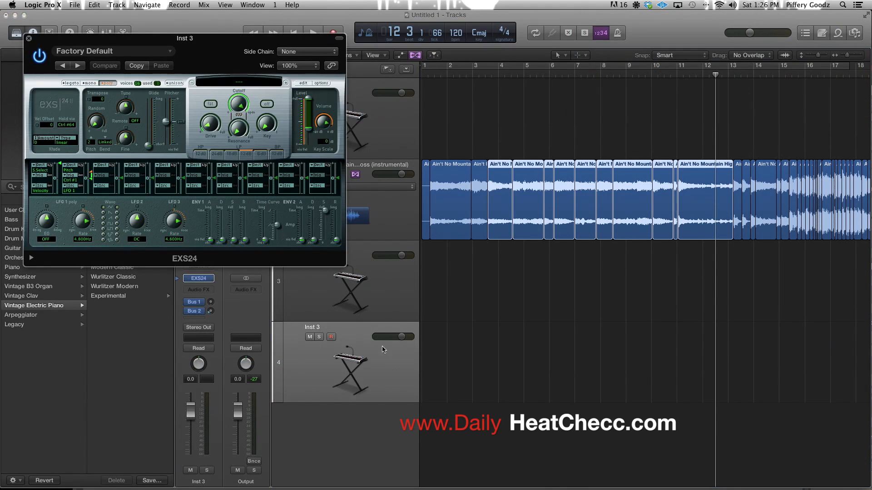
Step: Open the new sampler's instrument editor and add nine of the slices as contiguous zones, one note wide, starting at C1
click(302, 82)
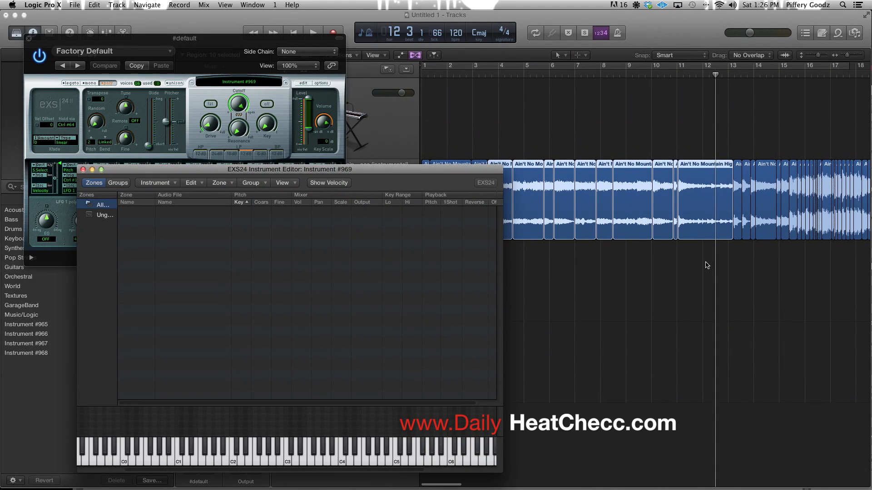
drag(705, 263, 429, 252)
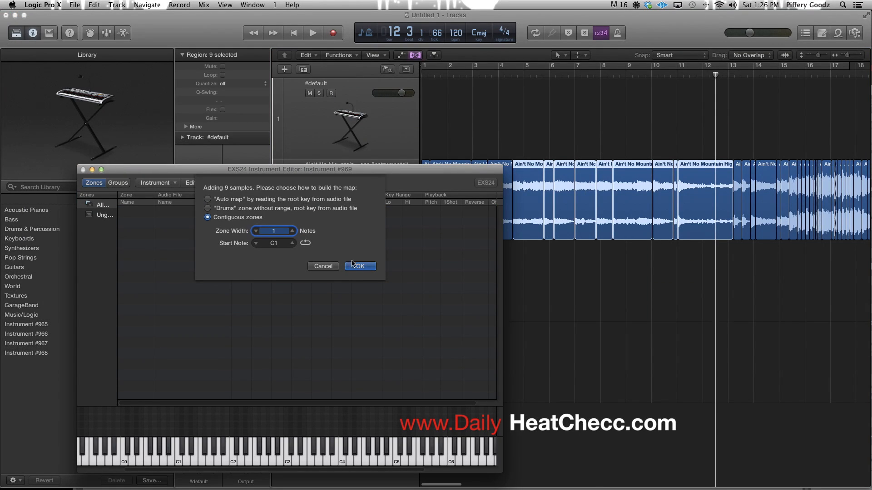
click(361, 267)
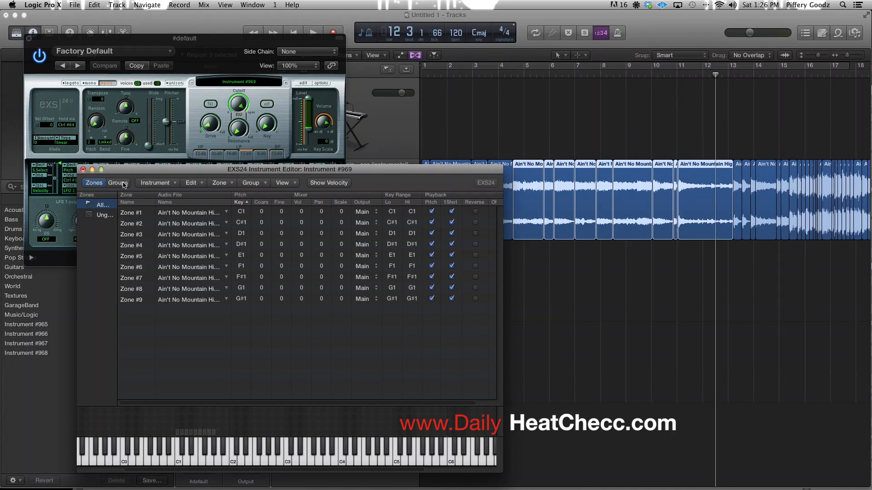
Step: Create a new group in the second instrument and assign all nine zones to it
click(253, 184)
click(257, 193)
click(331, 245)
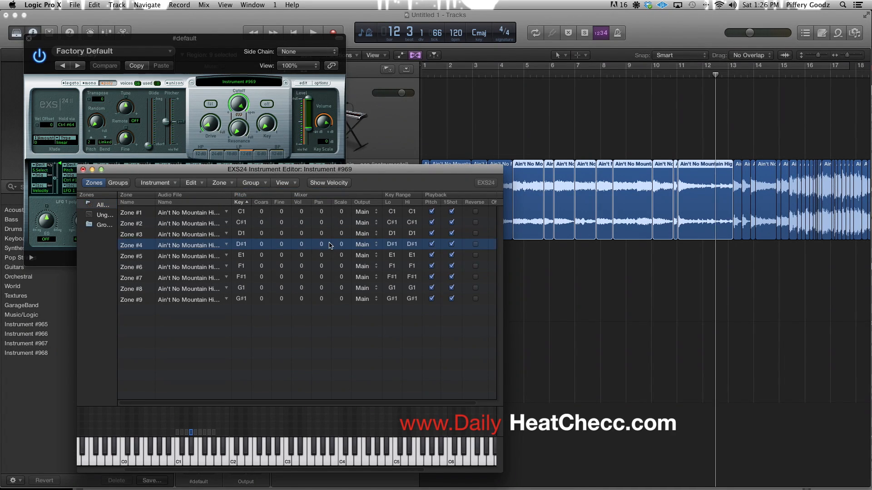
key(super+a)
drag(190, 217, 101, 228)
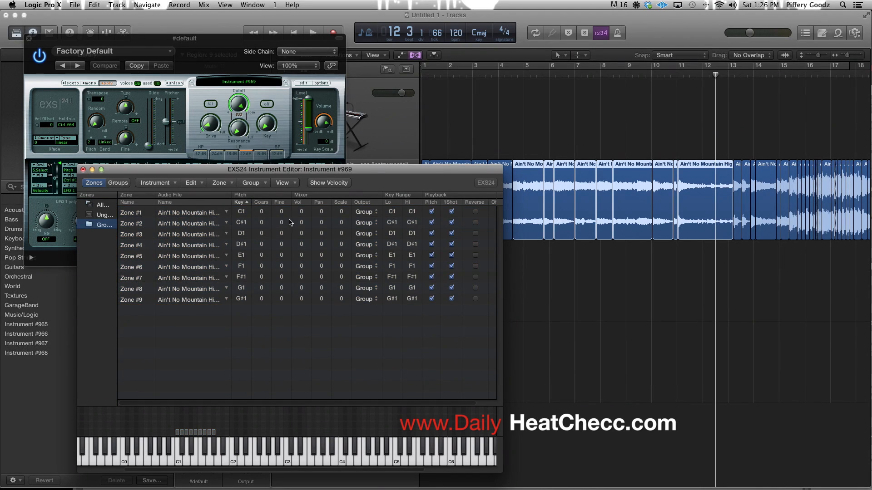
Step: Set the polyphony of the second instrument's group to 1 and return to its zone list
click(118, 183)
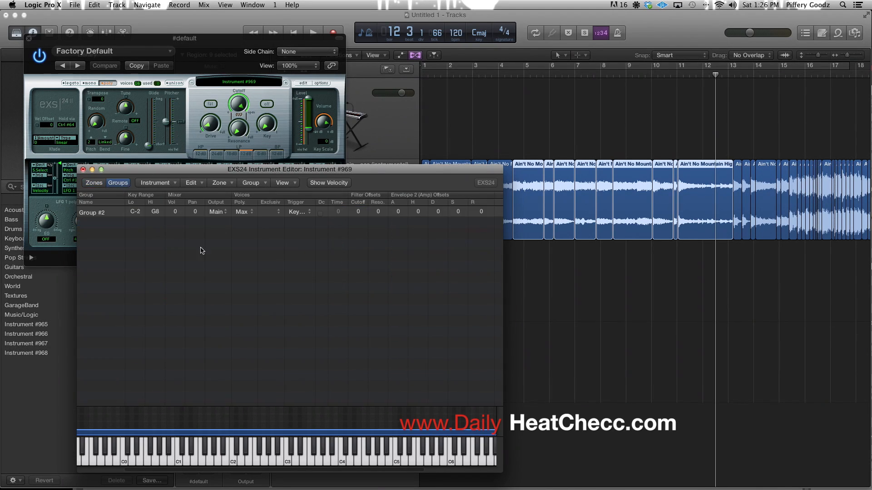
click(245, 213)
click(238, 220)
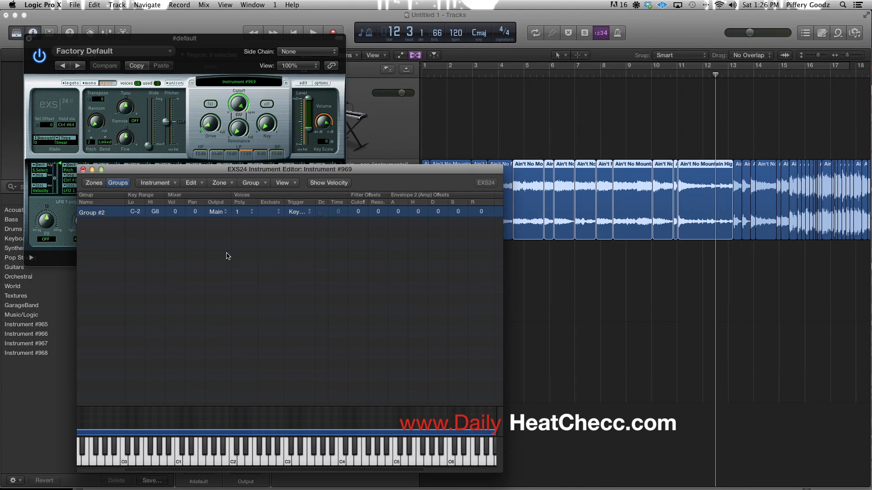
click(94, 183)
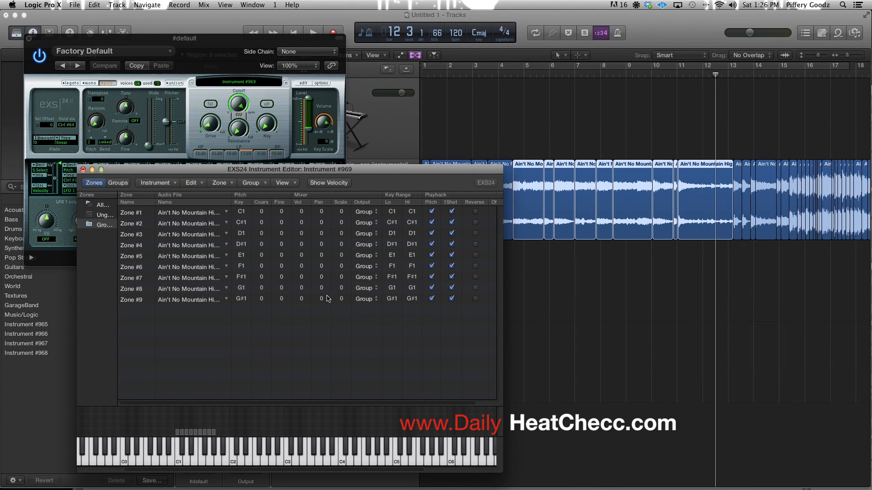
Step: Deselect the audio slices, show the mixer and add an aux output channel strip to the second multi-output EXS24
click(580, 437)
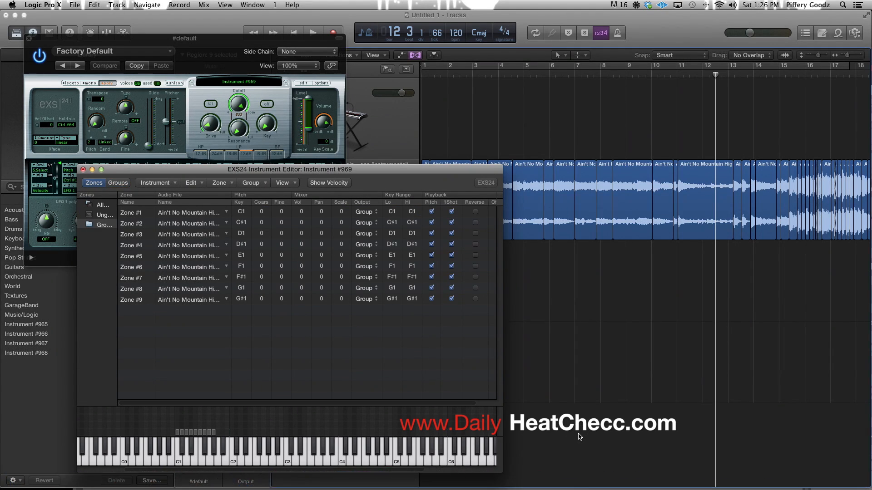
key(x)
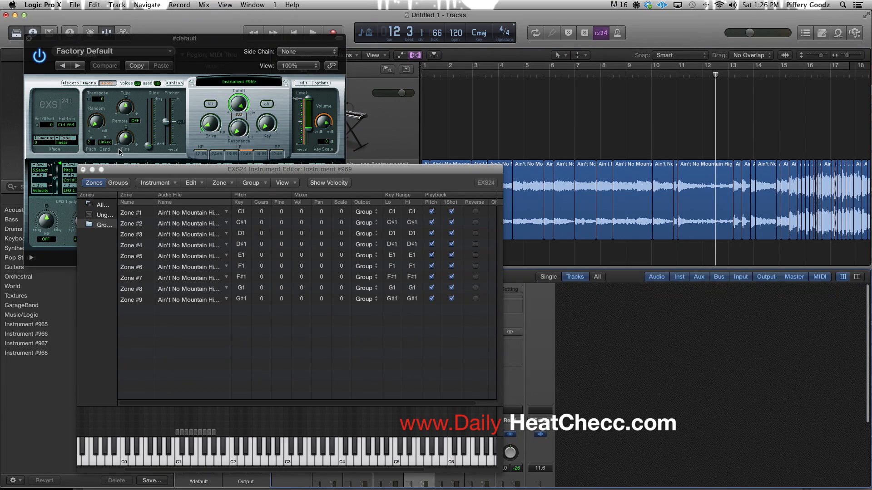
click(82, 169)
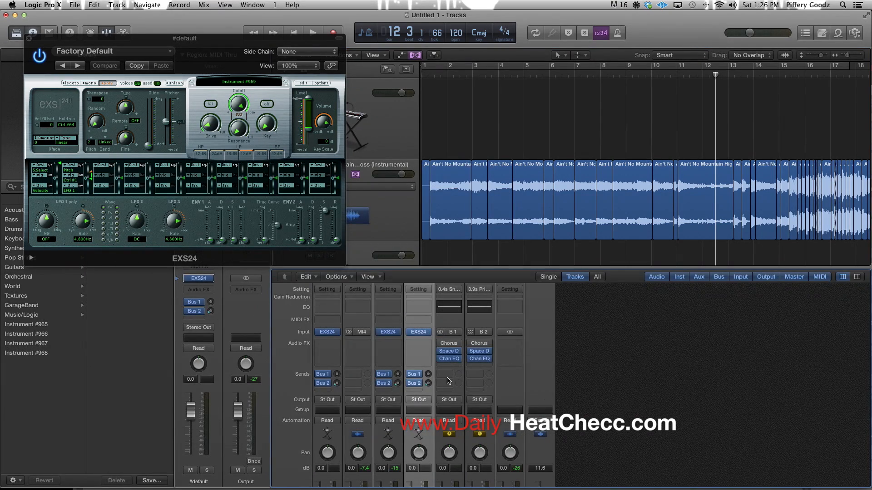
scroll(448, 380, up, 2)
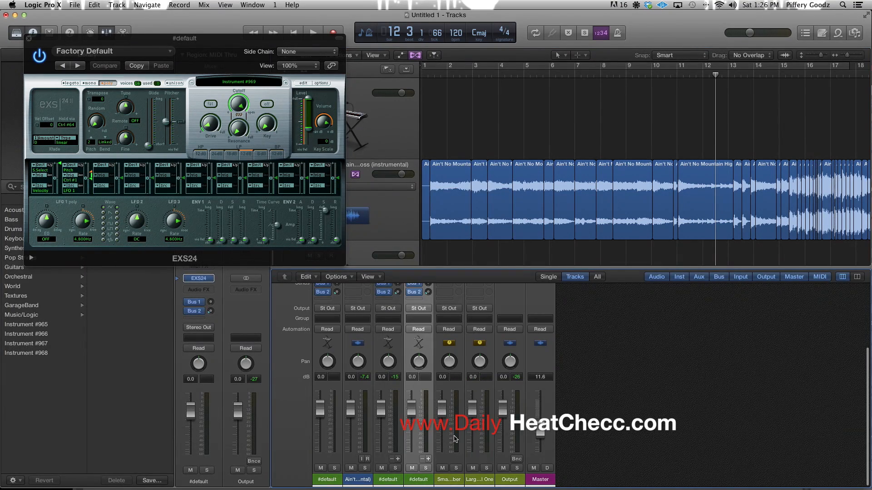
click(428, 459)
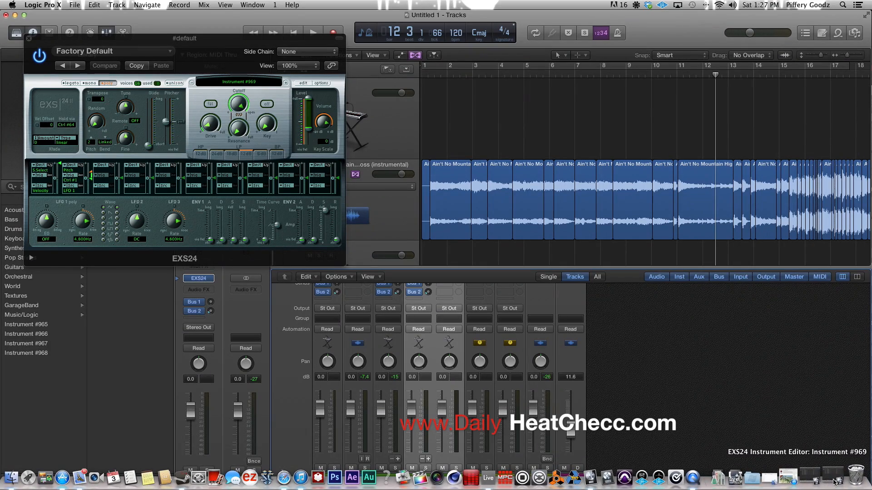
Step: Bring back both instrument editors and route all ten zones of Instrument #968 to output 3-4
click(834, 482)
click(826, 484)
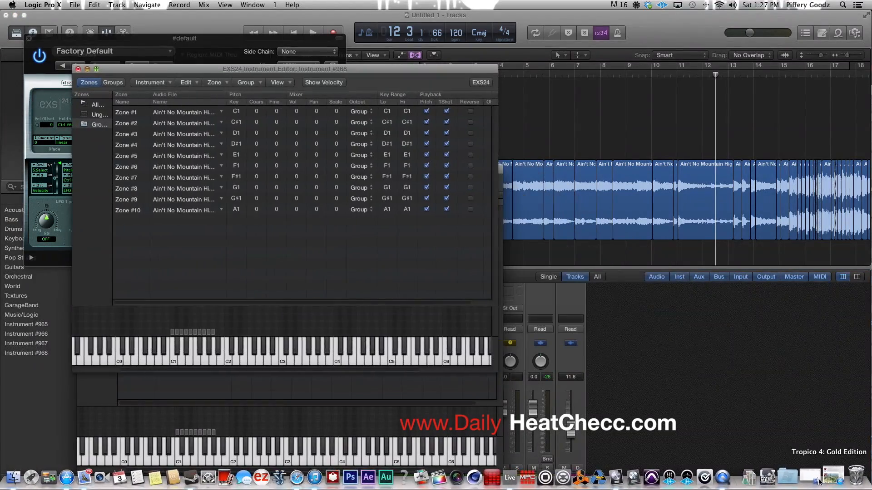
click(345, 207)
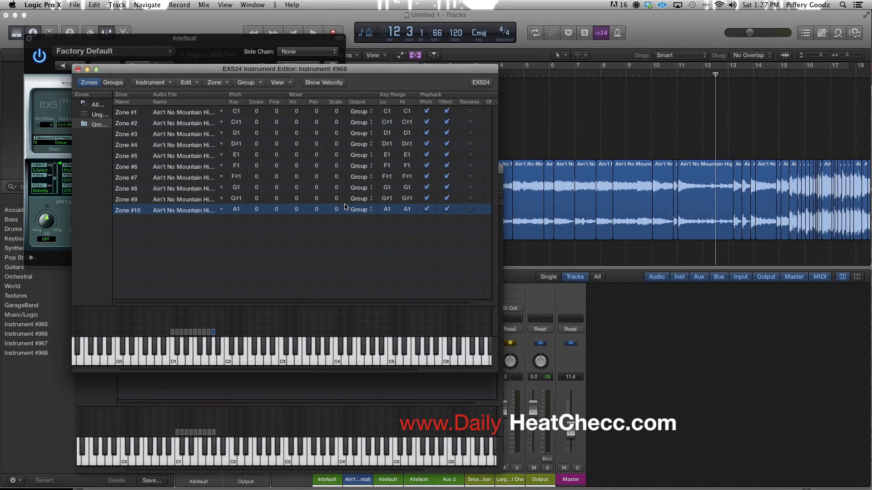
key(super+a)
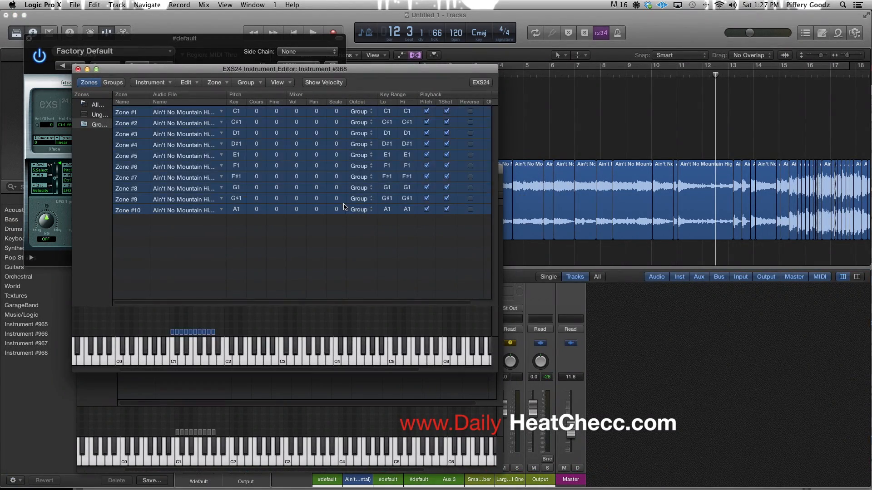
click(369, 113)
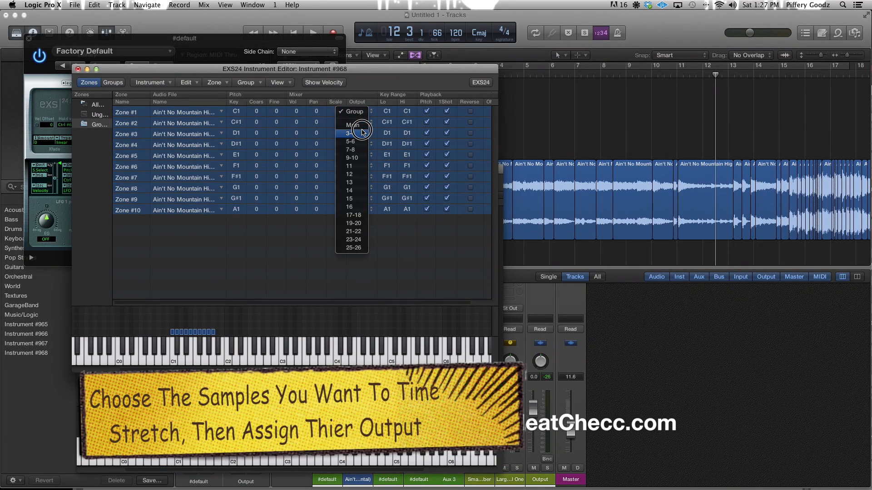
click(361, 133)
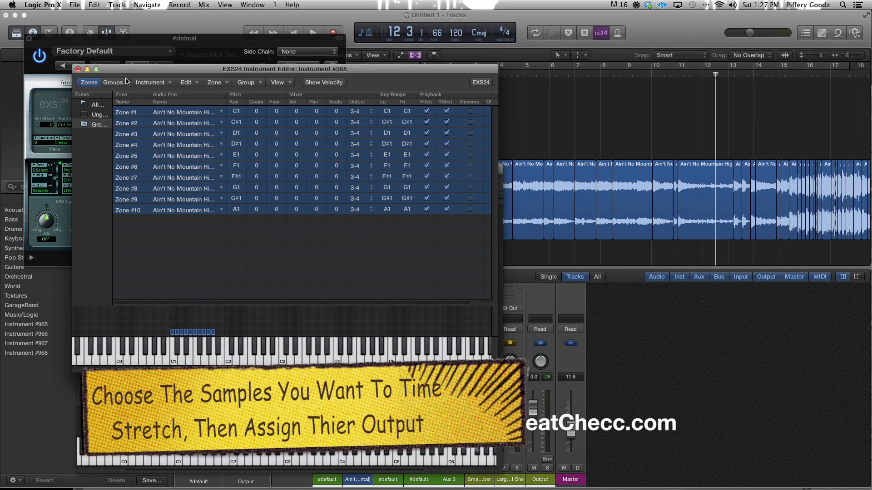
Step: Cancel closing the Instrument #968 editor and minimize both instrument editors, #968 and #969
click(78, 70)
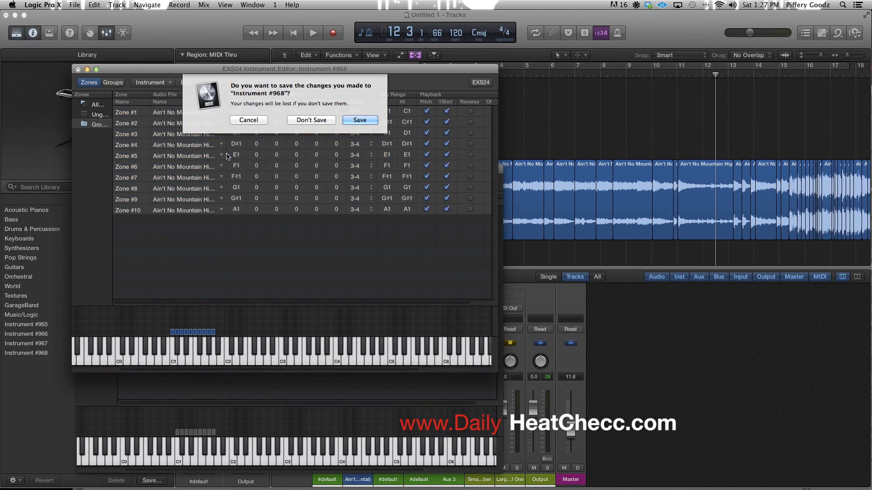
click(249, 120)
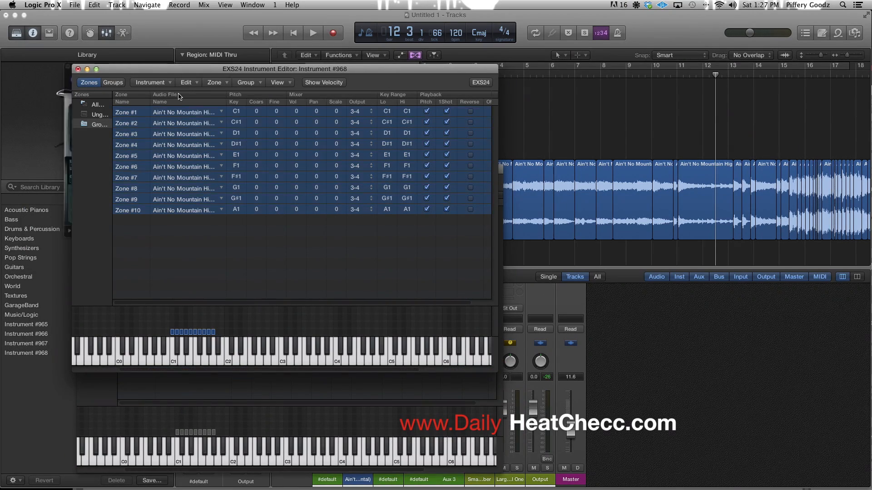
click(87, 69)
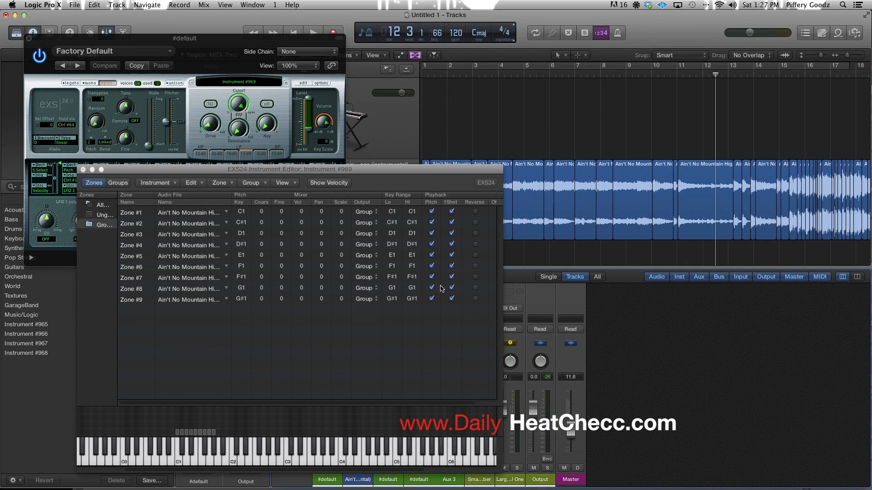
click(91, 170)
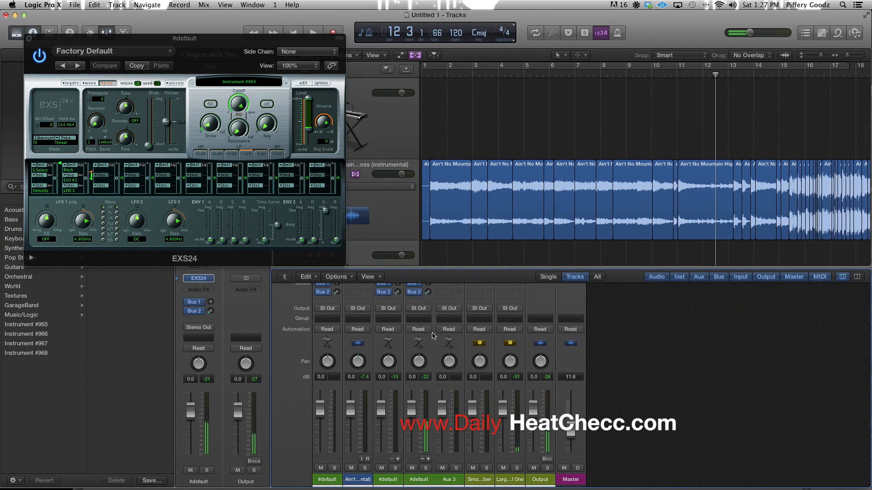
Step: Insert Apple's AUPitch audio unit in the first effect slot of the second multi-output EXS24's channel strip
scroll(429, 336, up, 4)
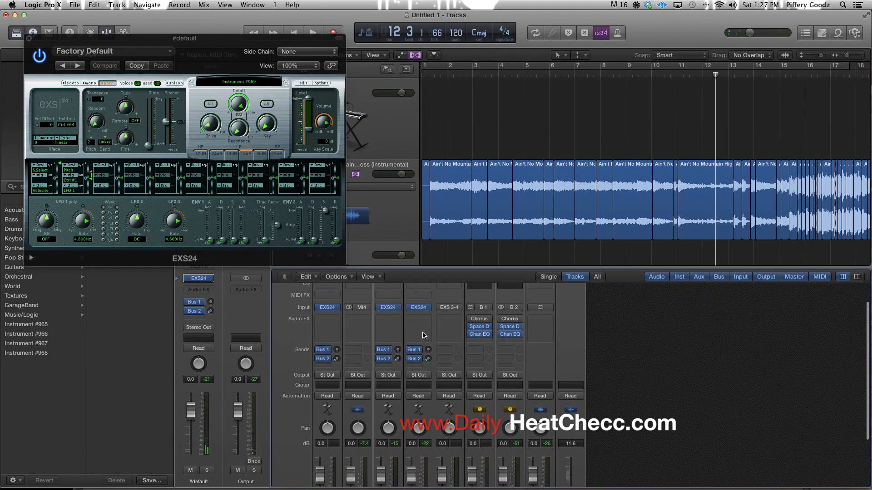
scroll(423, 335, up, 2)
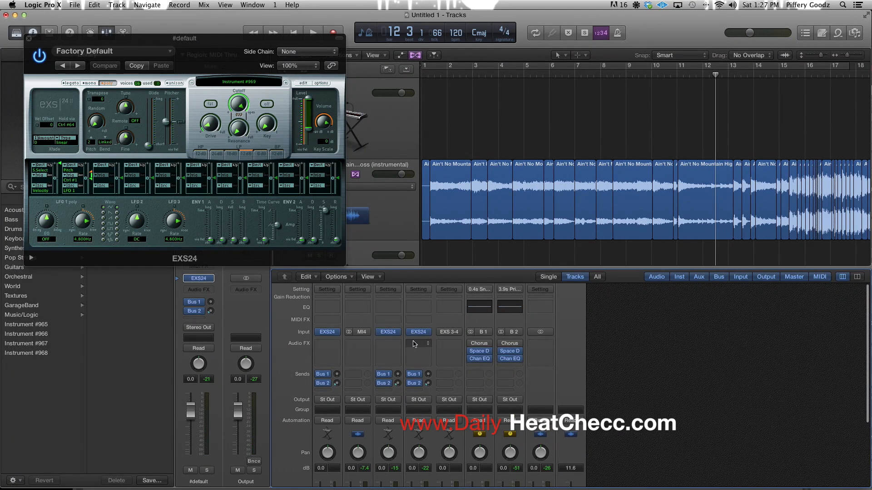
click(430, 346)
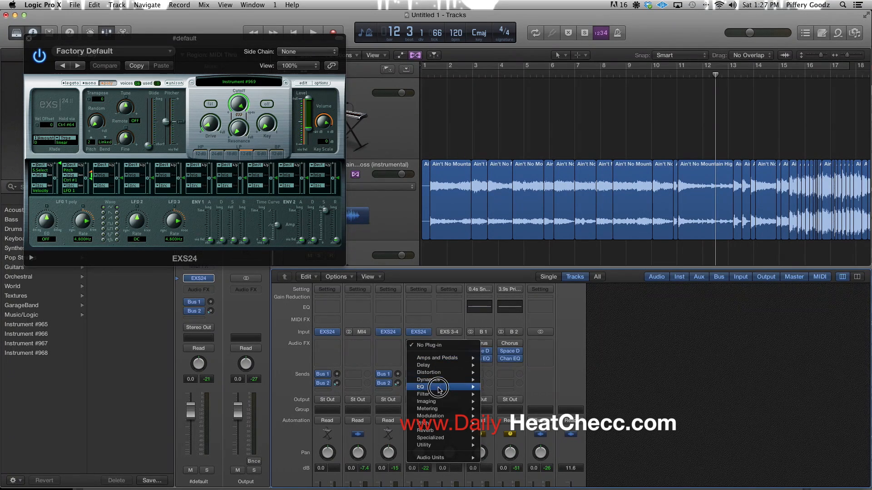
mouse_move(470, 460)
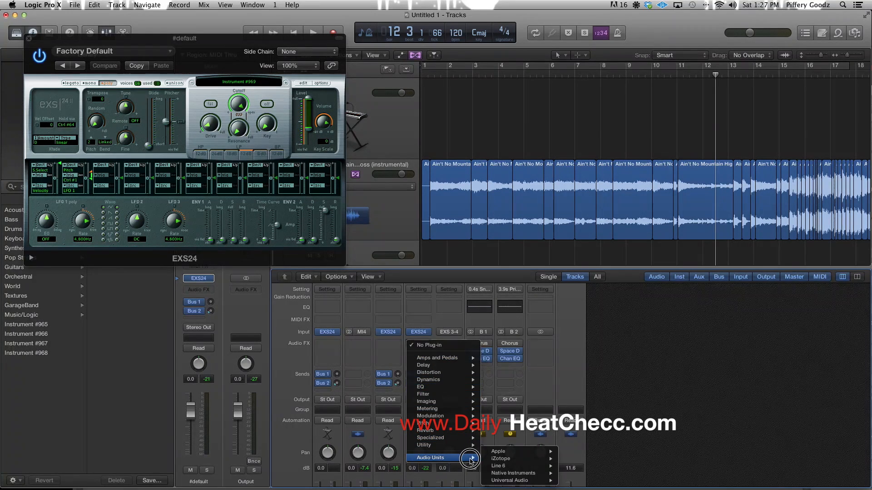
mouse_move(499, 451)
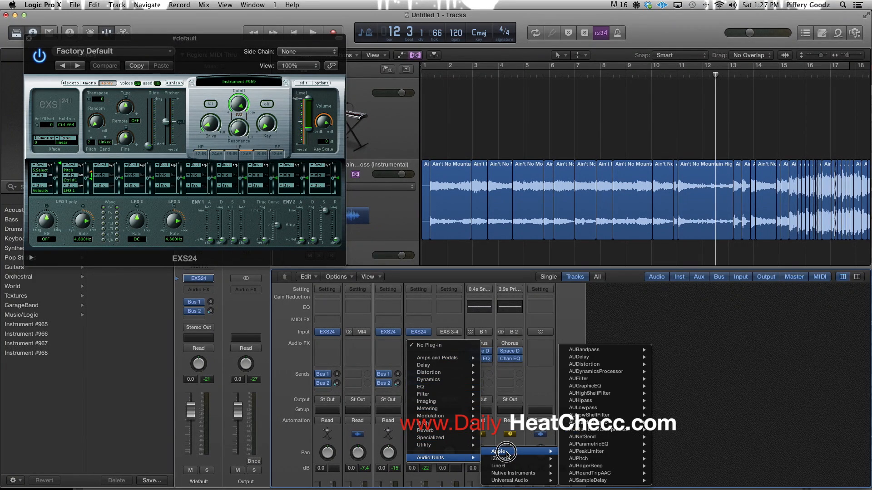
mouse_move(619, 428)
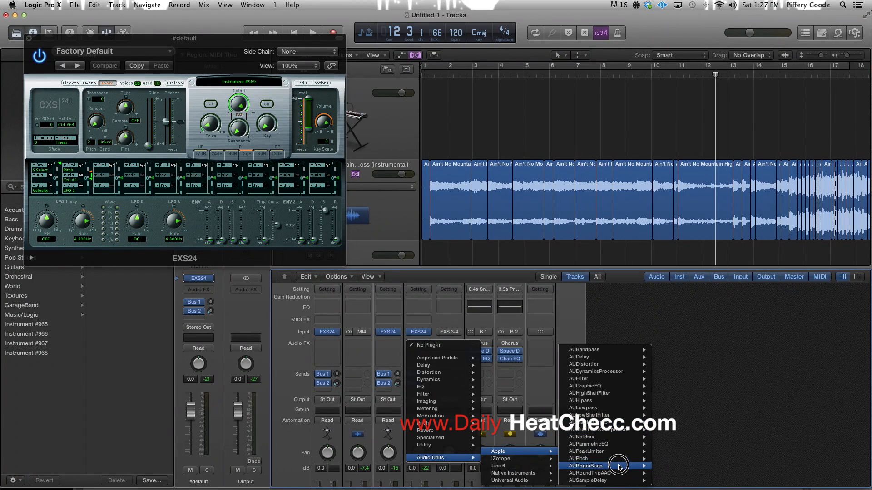
mouse_move(619, 459)
click(666, 458)
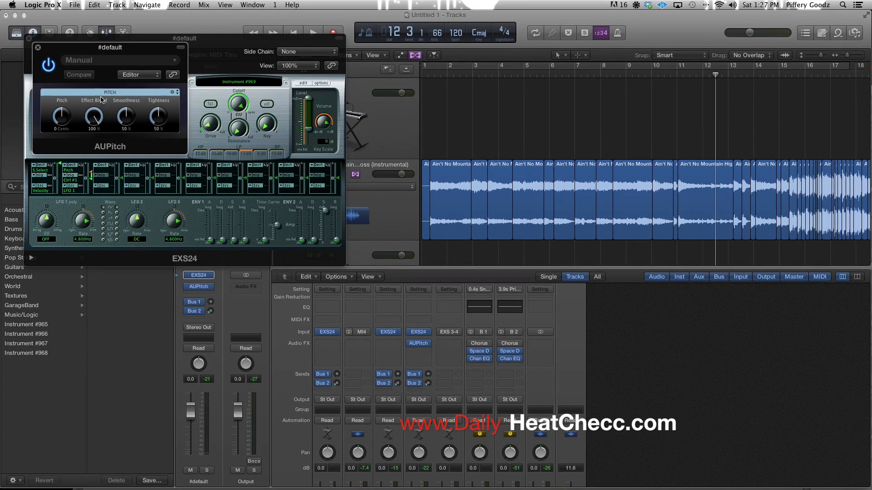
Step: Sweep the AUPitch pitch up and down while auditioning the samples, leaving it at -312 cents
drag(62, 117, 61, 103)
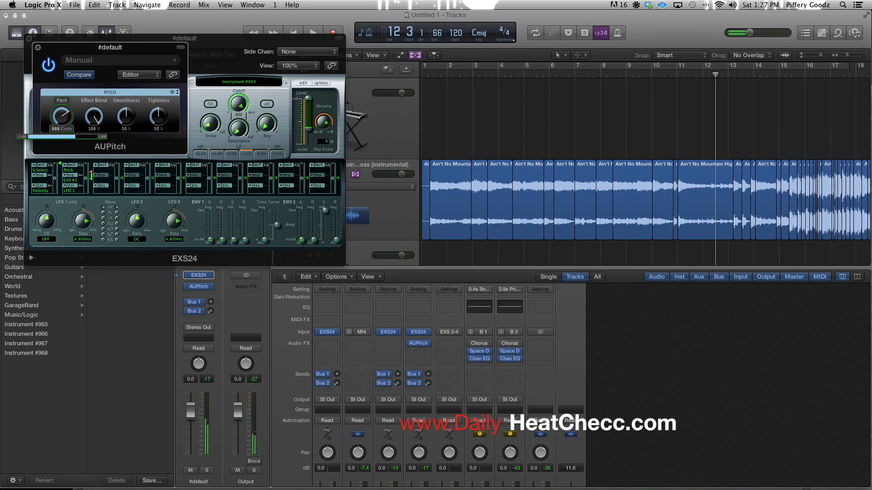
drag(62, 104, 63, 118)
drag(61, 109, 62, 116)
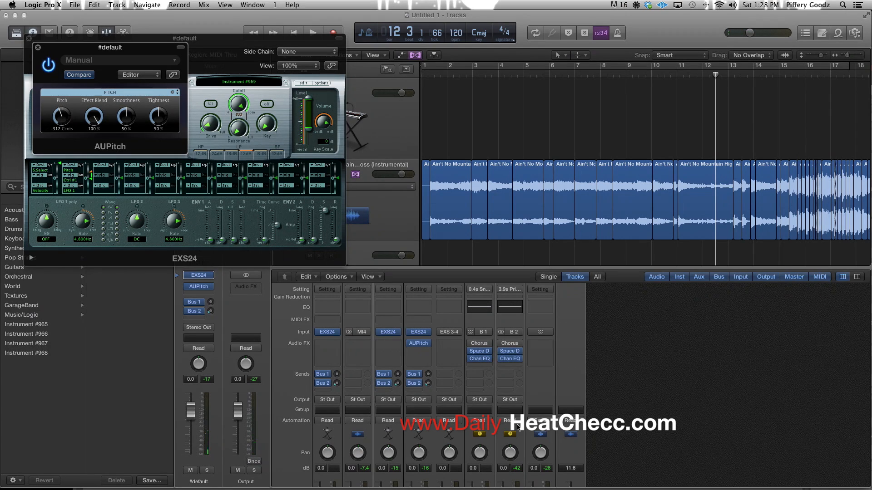
Step: Restore the Instrument #968 editor and set the output of Zone #2 to 5-6 and Zone #3 to 7-8
mouse_move(688, 474)
click(829, 477)
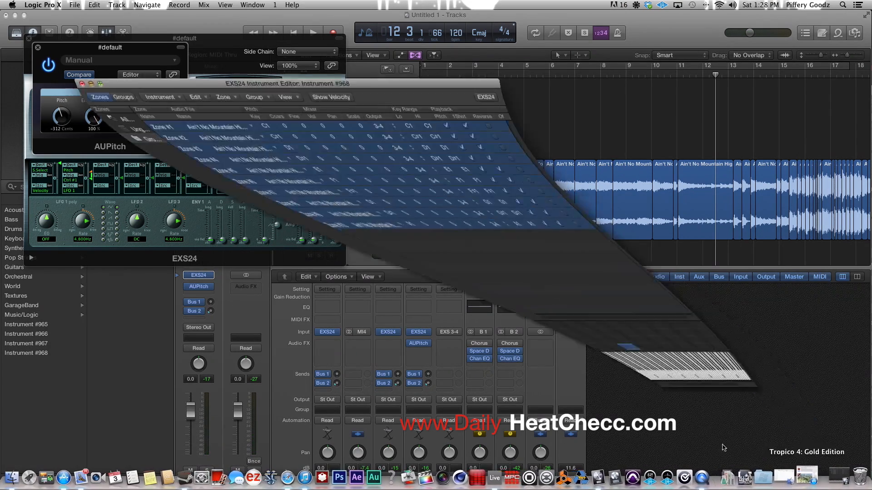
drag(478, 257, 351, 103)
click(457, 244)
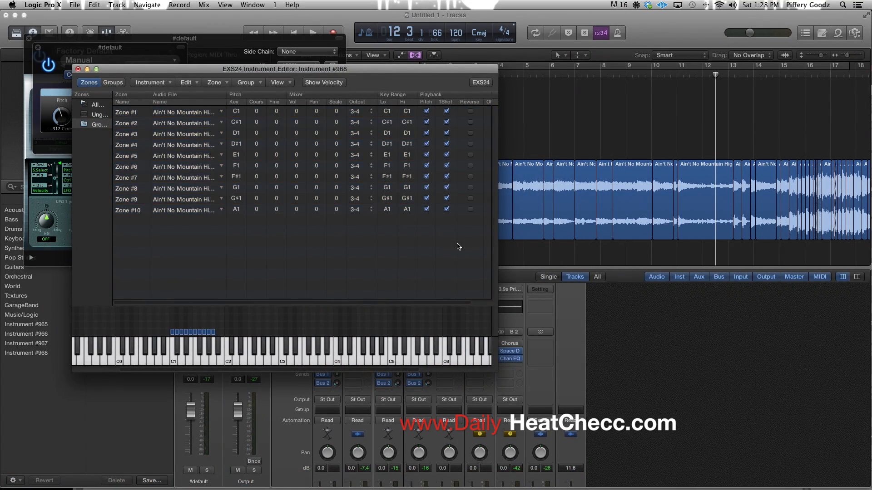
click(371, 122)
click(373, 134)
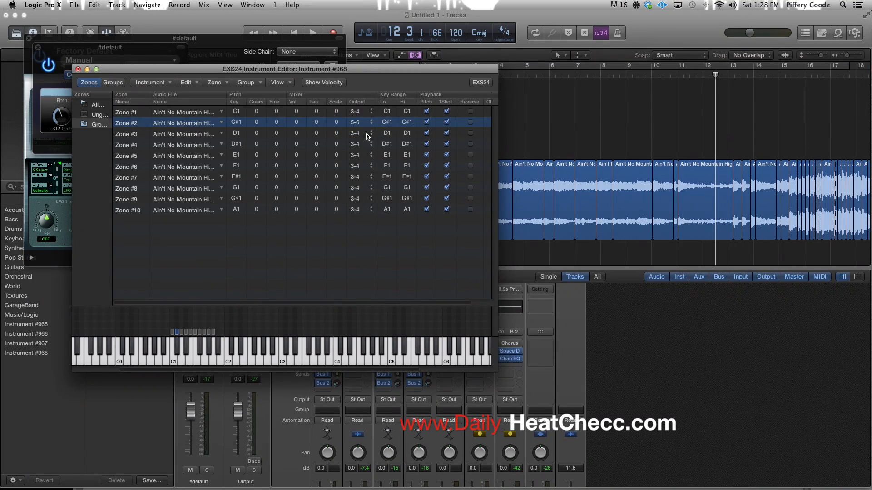
click(367, 136)
click(369, 152)
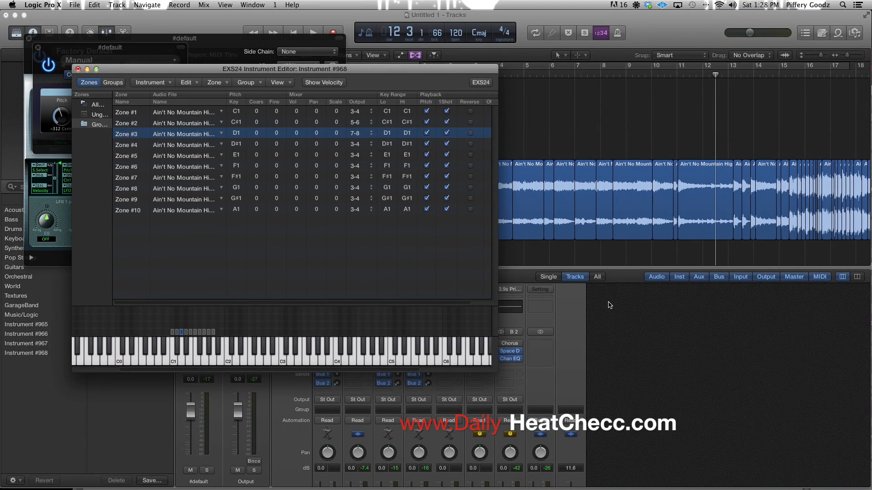
Step: Cancel closing the Instrument #968 editor and minimize it to uncover the mixer
scroll(609, 306, down, 5)
click(551, 356)
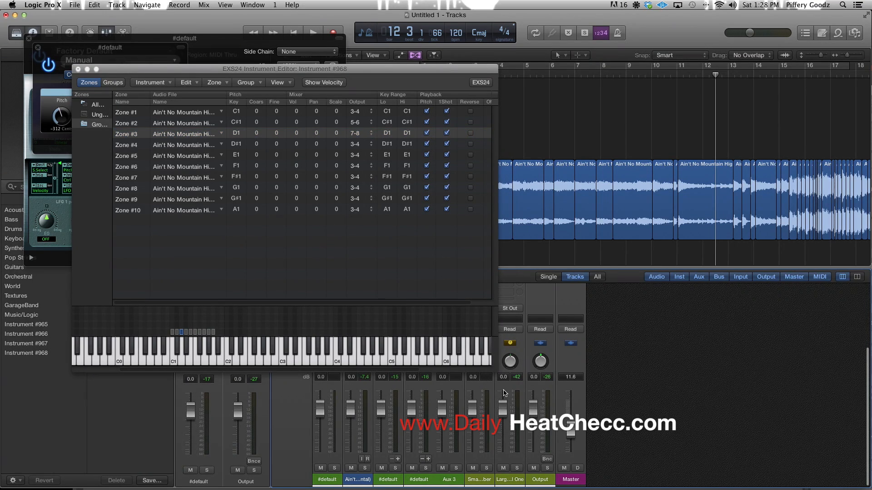
click(78, 69)
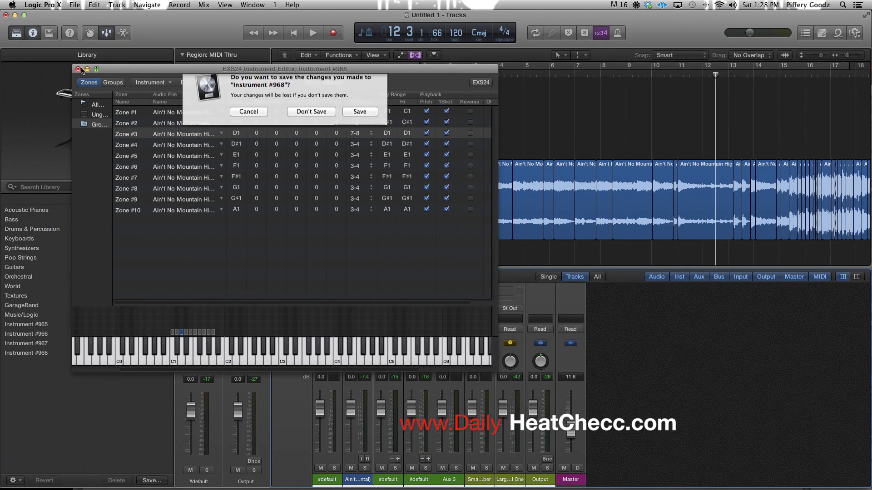
click(237, 119)
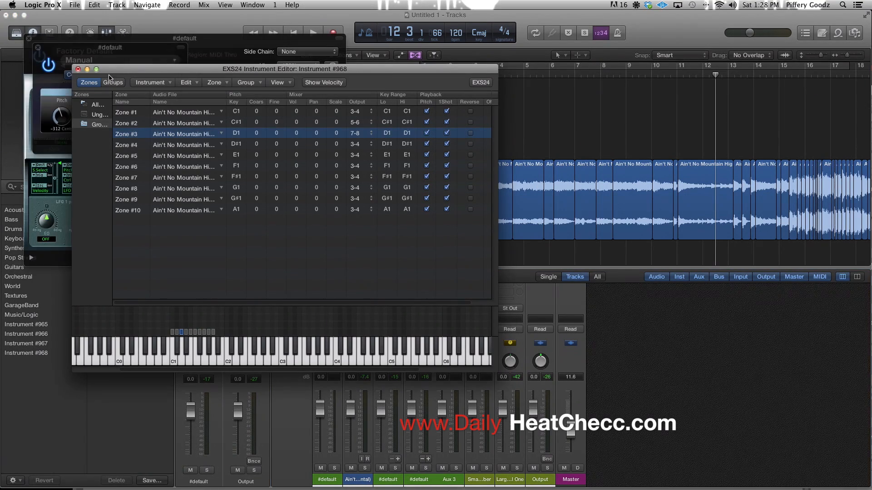
click(87, 69)
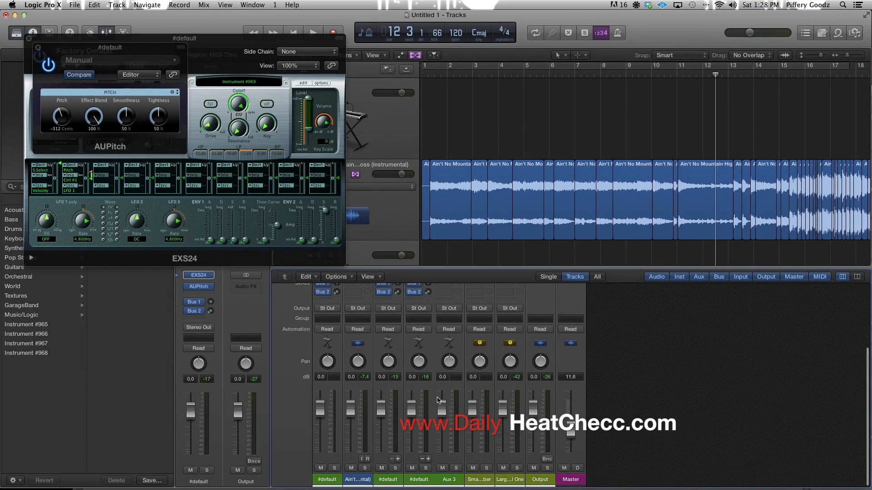
Step: Add two more aux output channel strips to the second multi-output EXS24, for outputs 5-6 and 7-8
scroll(436, 402, up, 5)
scroll(437, 401, down, 3)
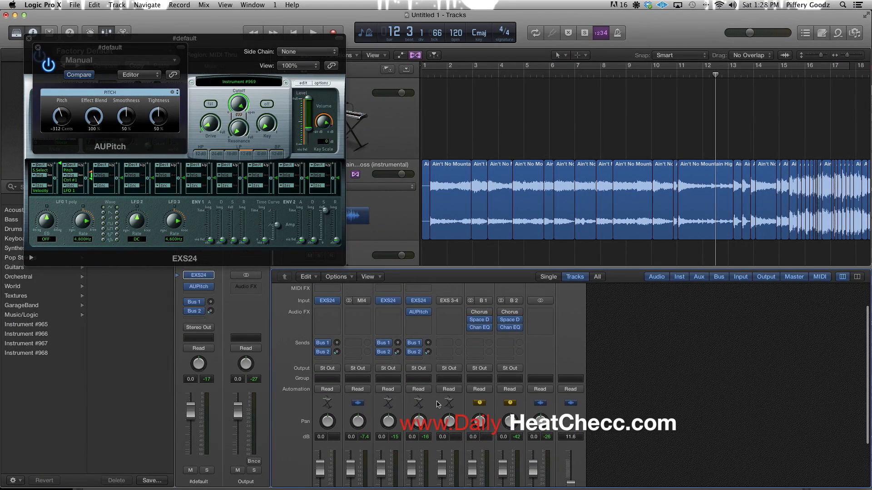
scroll(436, 404, down, 4)
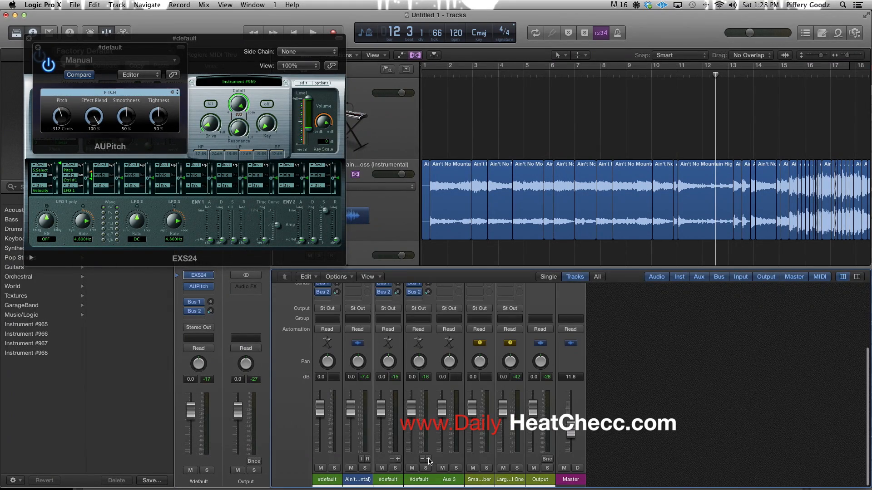
click(429, 459)
click(429, 459)
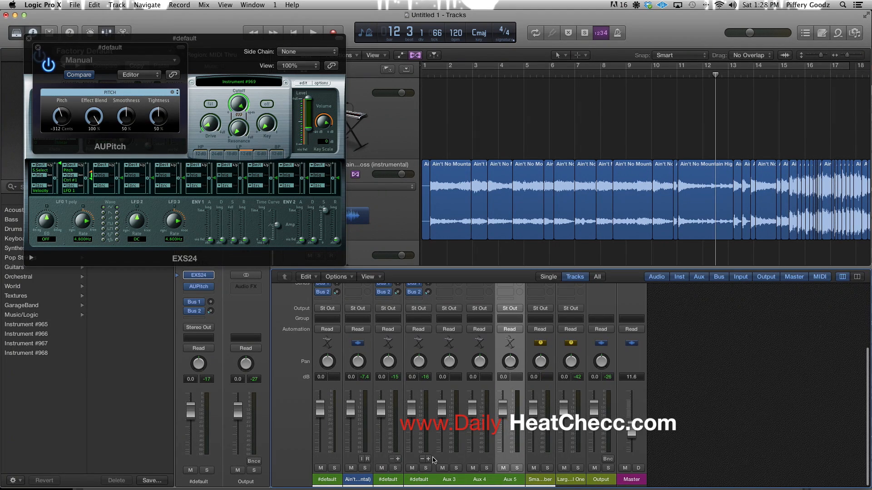
scroll(491, 456, up, 6)
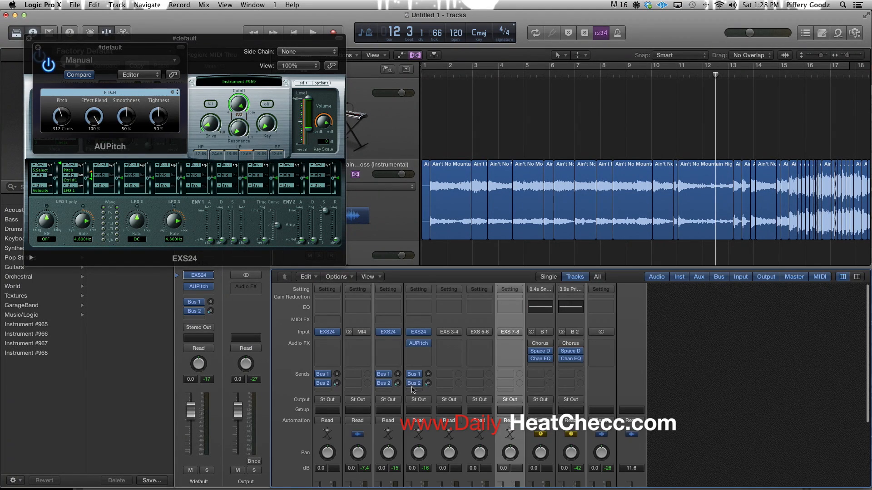